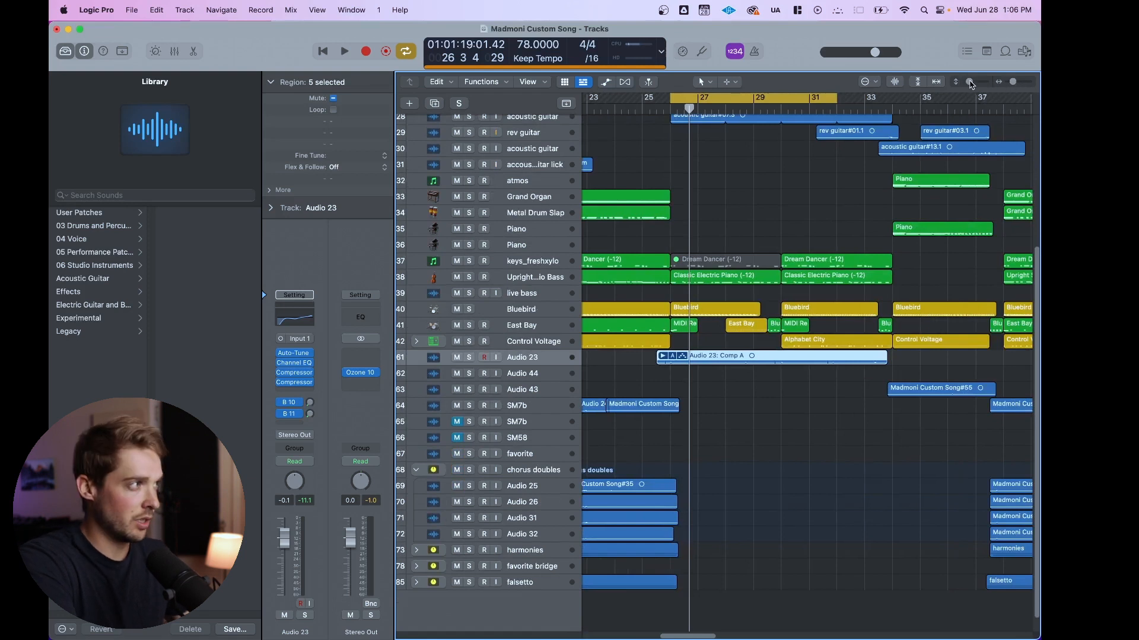
Remove the existing Bus 10 and Bus 11 sends from the Audio 23 vocal track
{"action": "left_click_drag", "start_coordinate": [970, 84], "coordinate": [972, 90]}
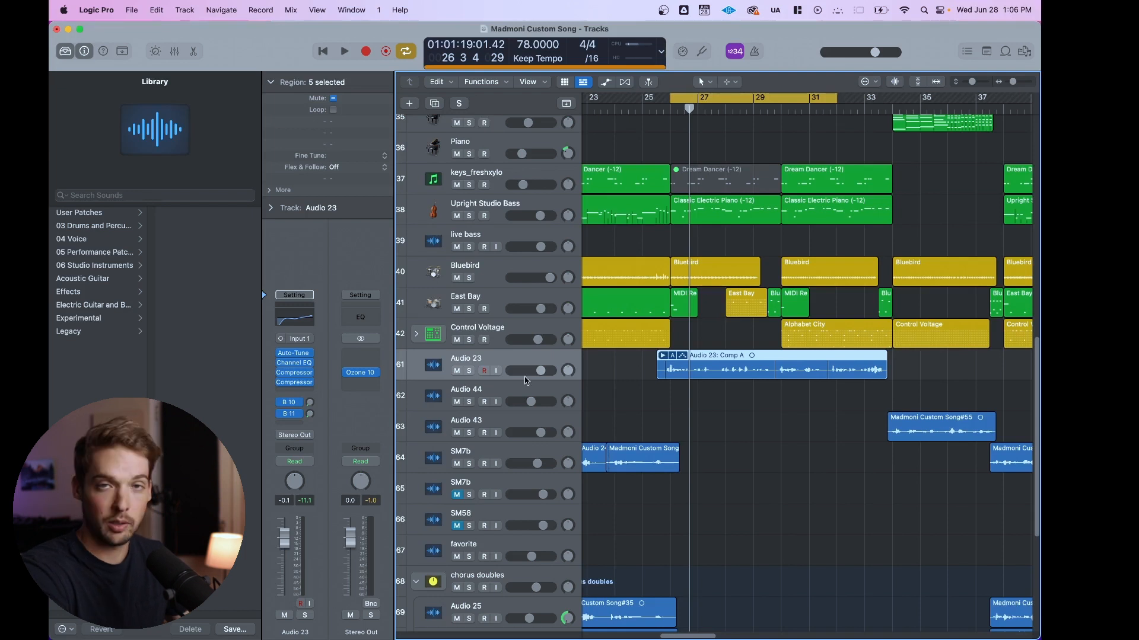
{"action": "left_click", "coordinate": [288, 403]}
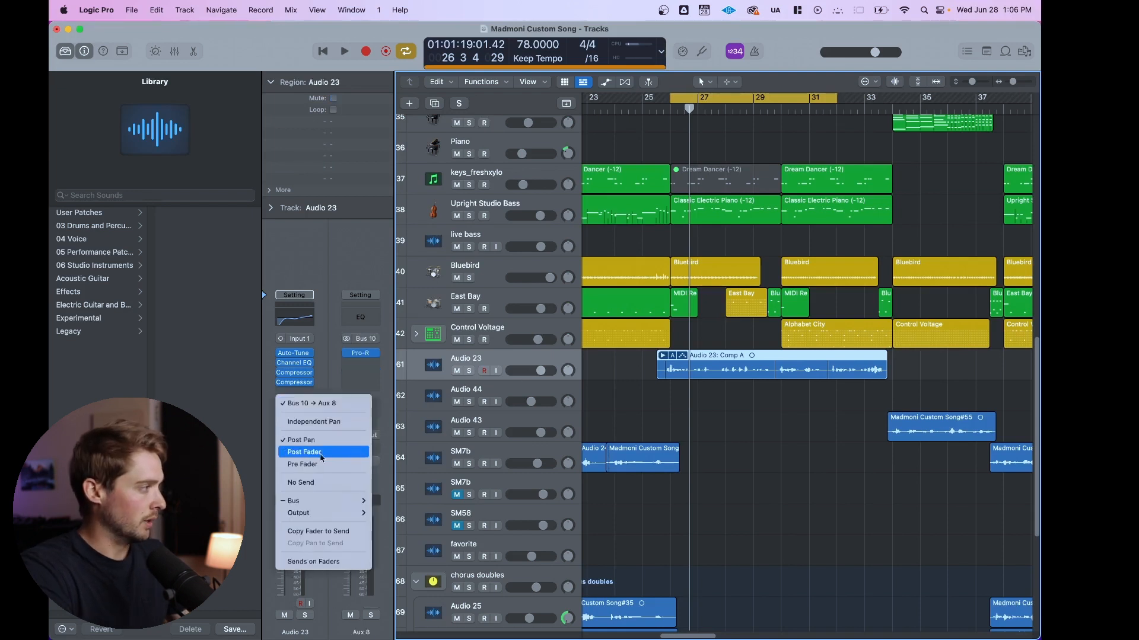
{"action": "left_click", "coordinate": [308, 482]}
{"action": "left_click", "coordinate": [302, 413]}
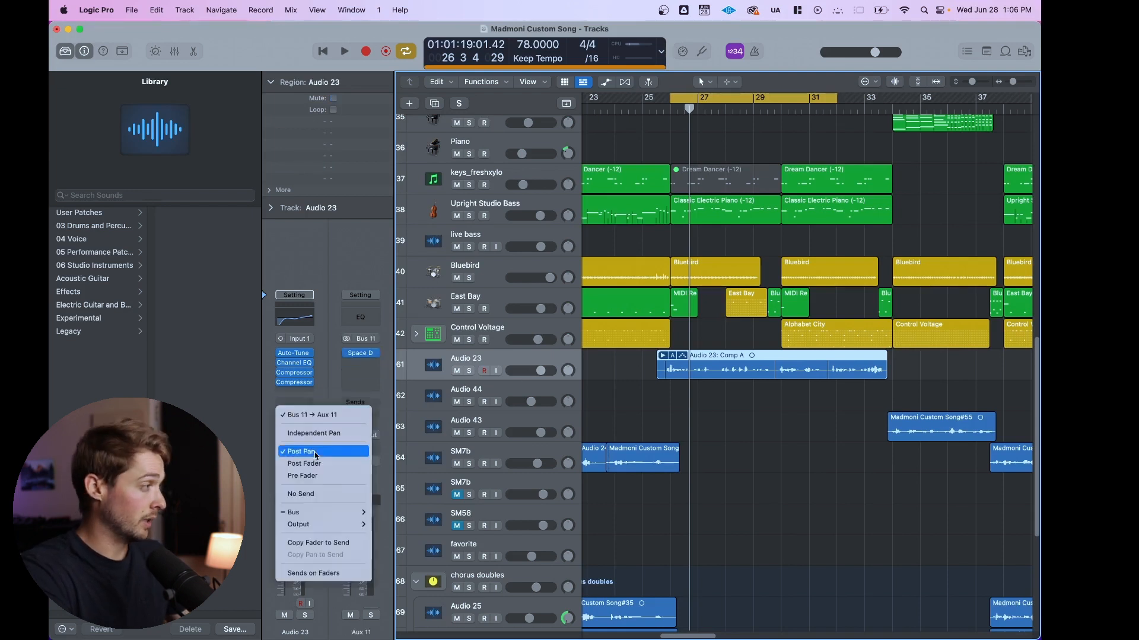
{"action": "left_click", "coordinate": [319, 494]}
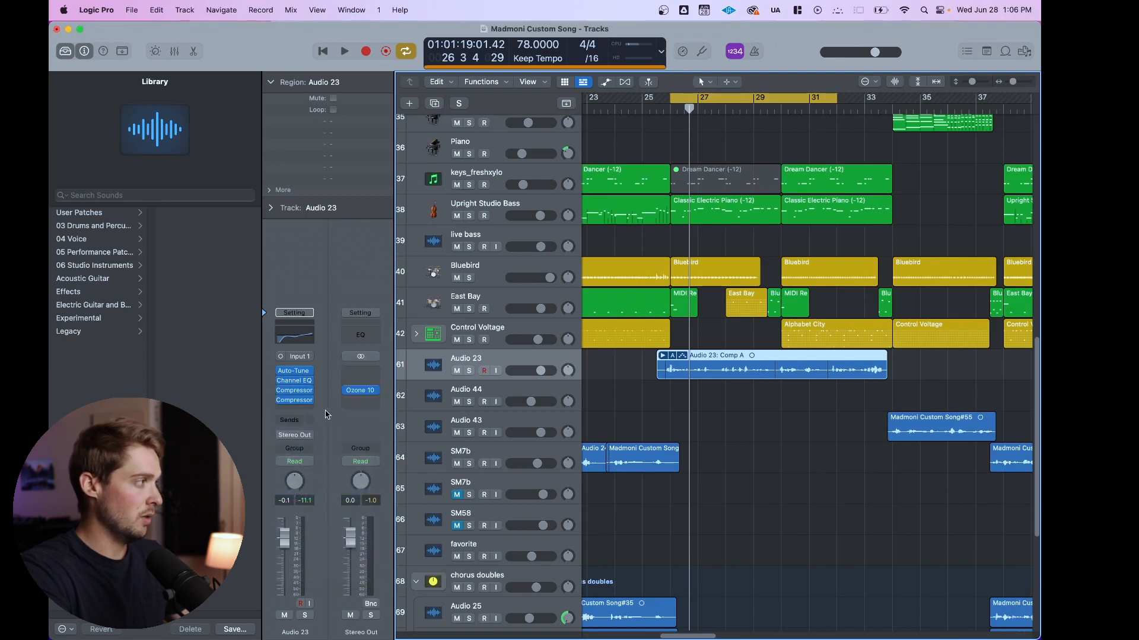
Add sends to Bus 20 and Bus 21 on the Audio 23 track and rename the track Main Verse Vocals
{"action": "left_click", "coordinate": [289, 422]}
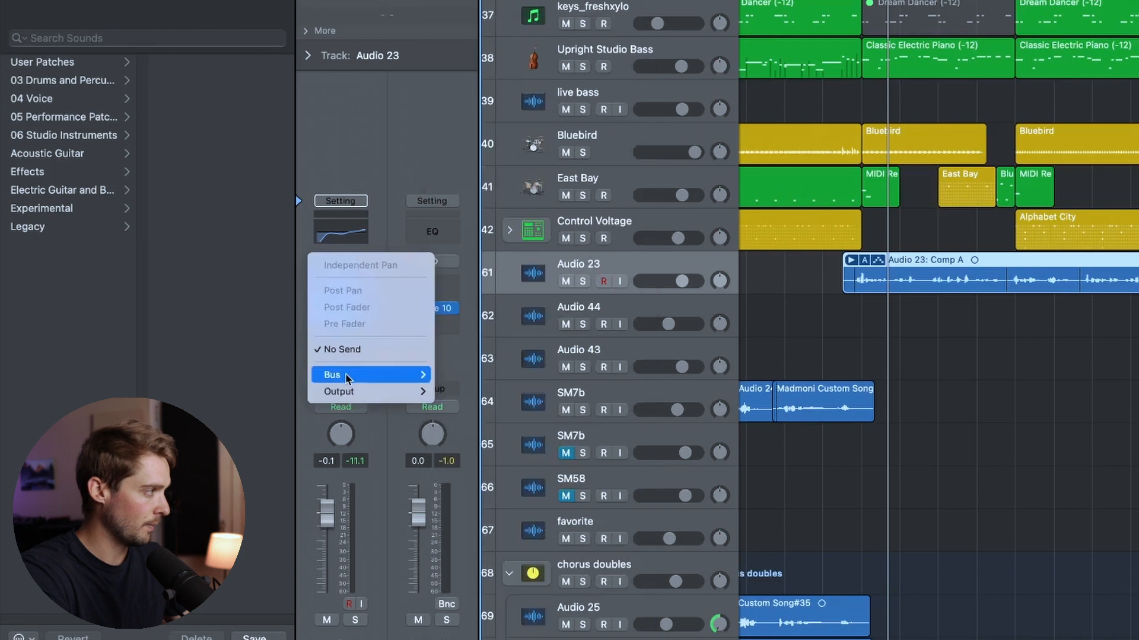
{"action": "mouse_move", "coordinate": [376, 371]}
{"action": "left_click", "coordinate": [561, 309]}
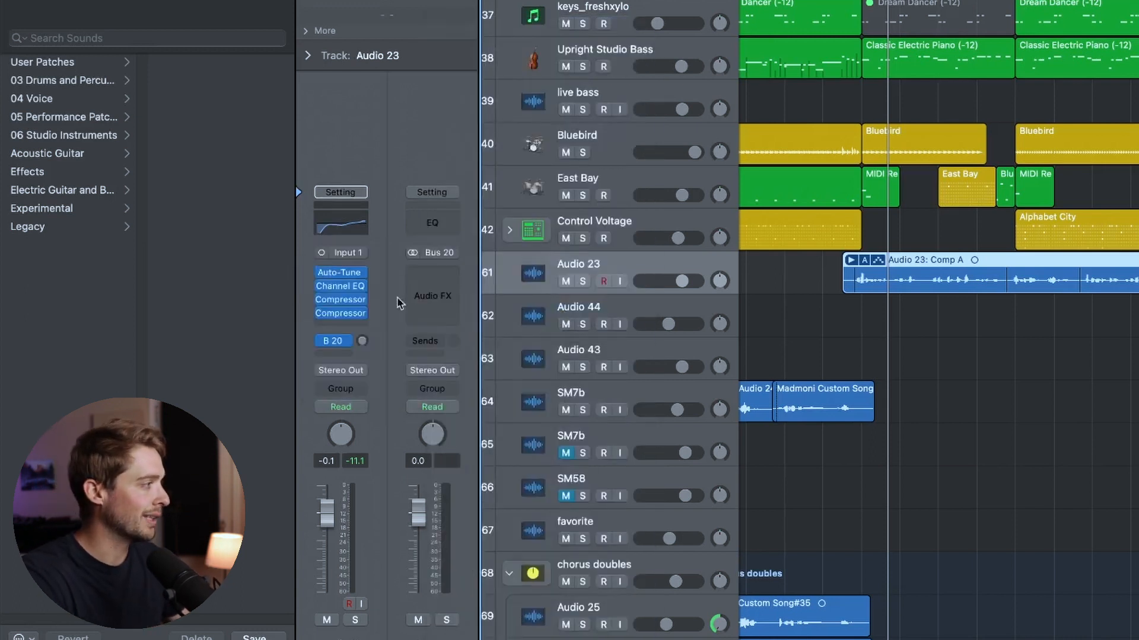
{"action": "left_click", "coordinate": [334, 355]}
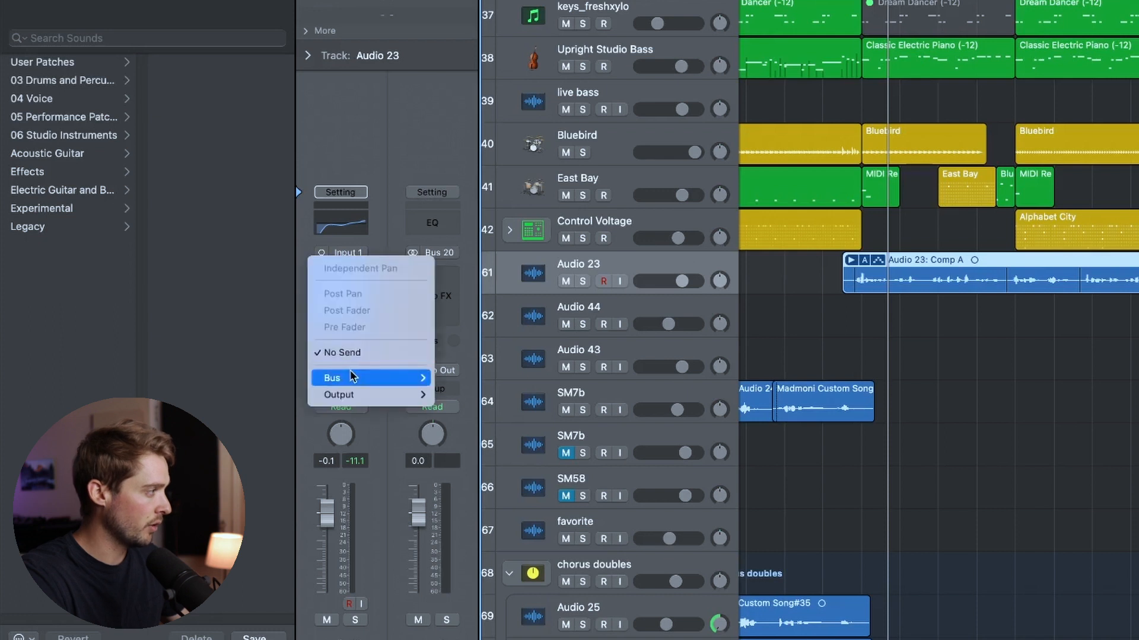
{"action": "mouse_move", "coordinate": [350, 376]}
{"action": "left_click", "coordinate": [451, 328]}
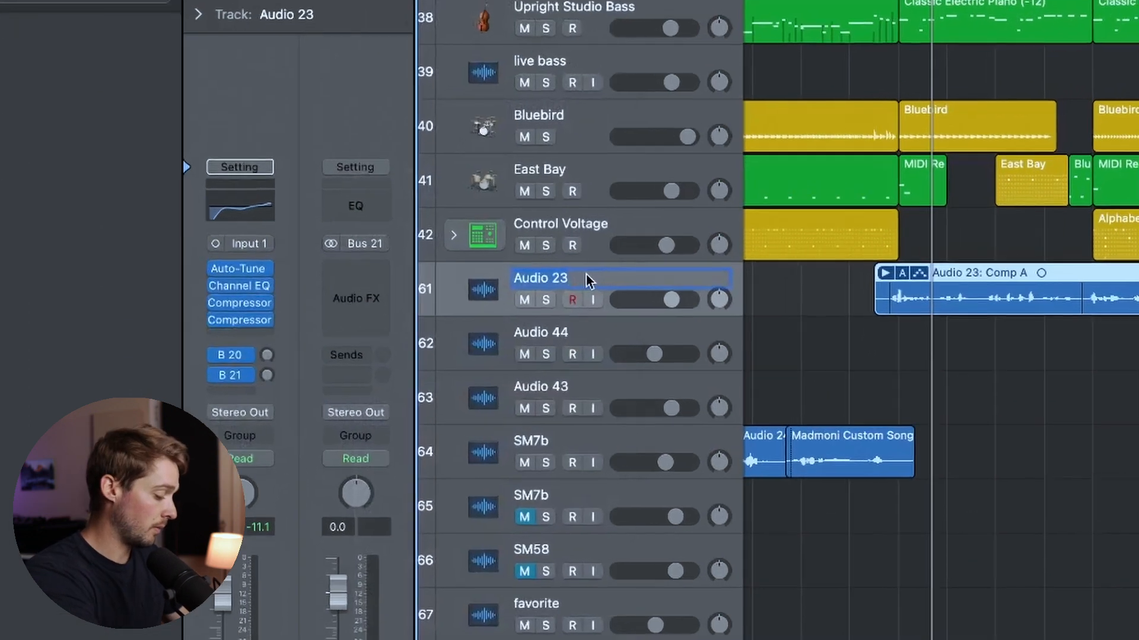
{"action": "type", "text": "Main Verse Vocals"}
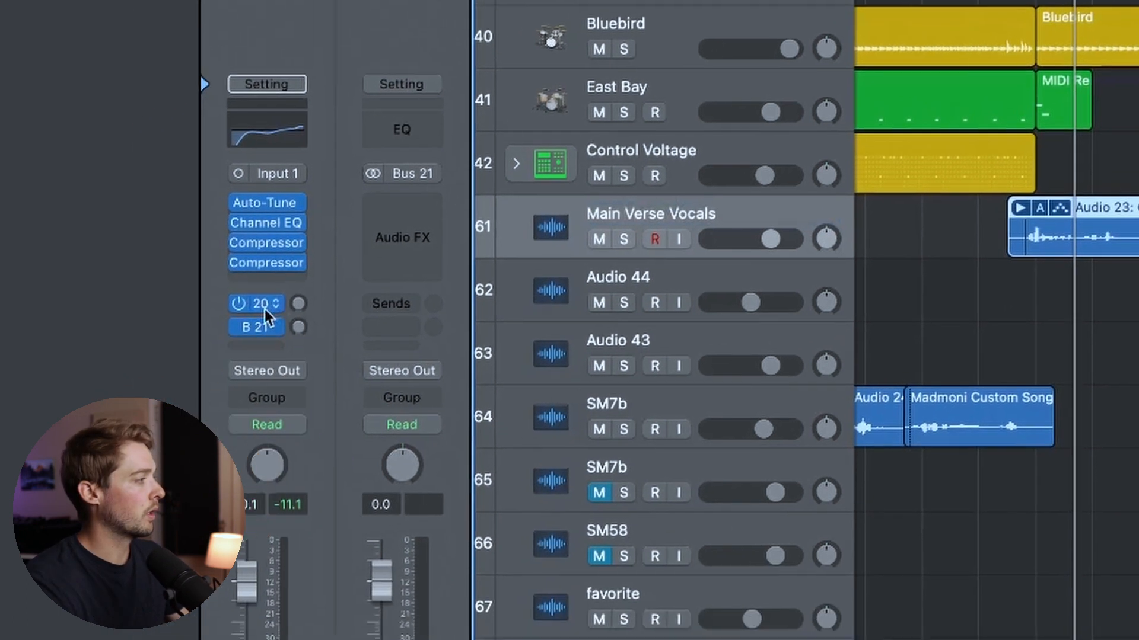
{"action": "left_click", "coordinate": [157, 381]}
Insert a Space Designer reverb on the aux fed by Bus 20
{"action": "left_click", "coordinate": [249, 294]}
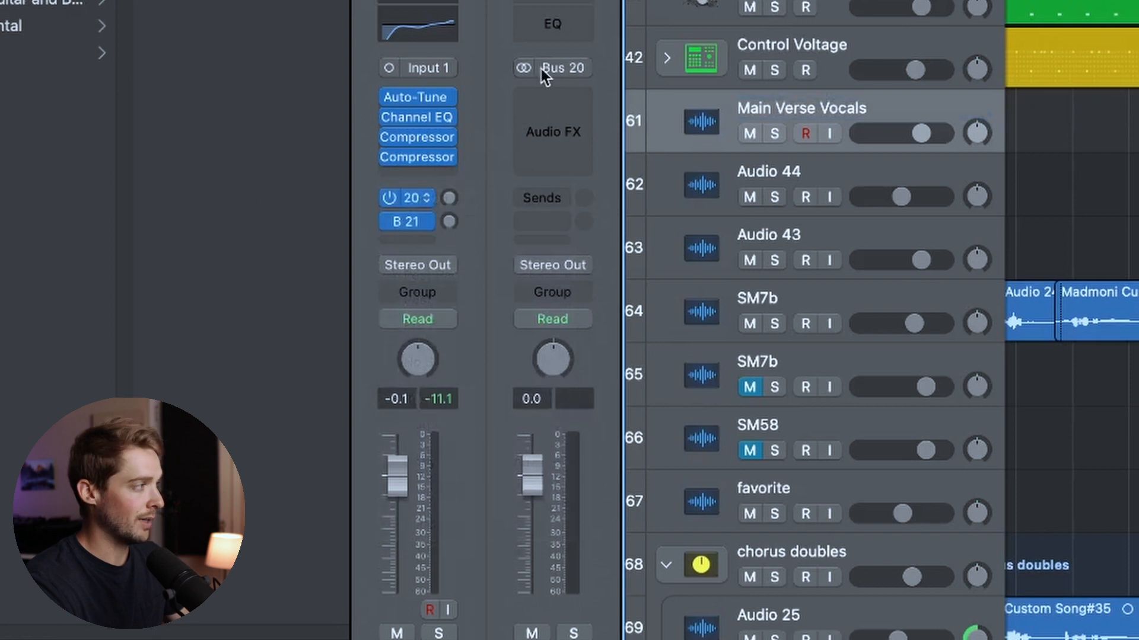
{"action": "left_click", "coordinate": [563, 97]}
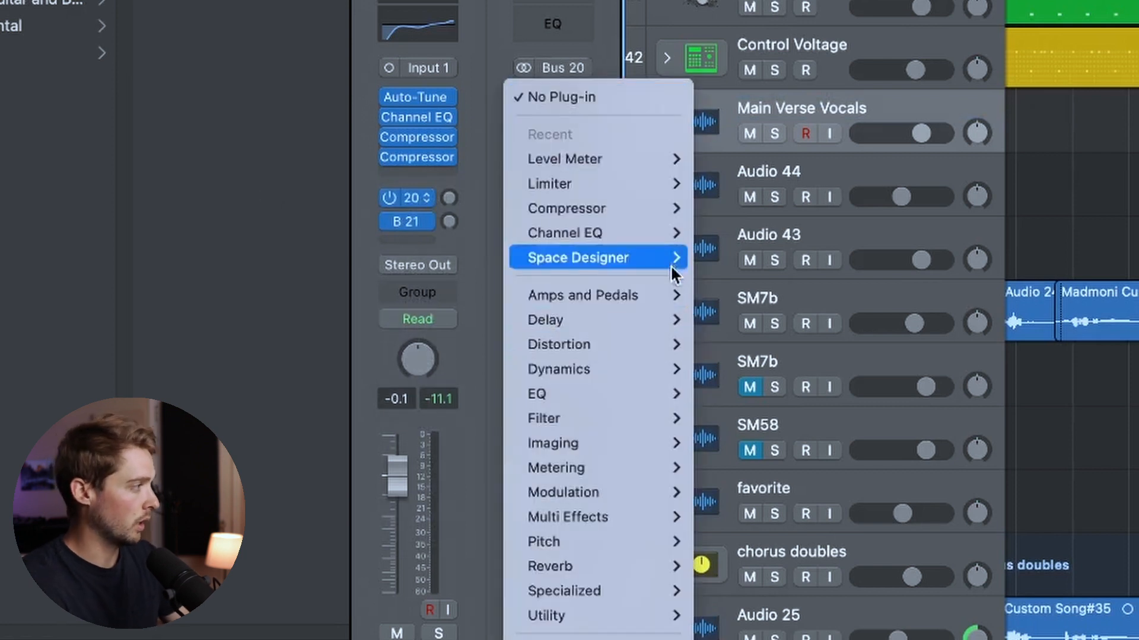
{"action": "mouse_move", "coordinate": [675, 259]}
{"action": "left_click", "coordinate": [756, 265]}
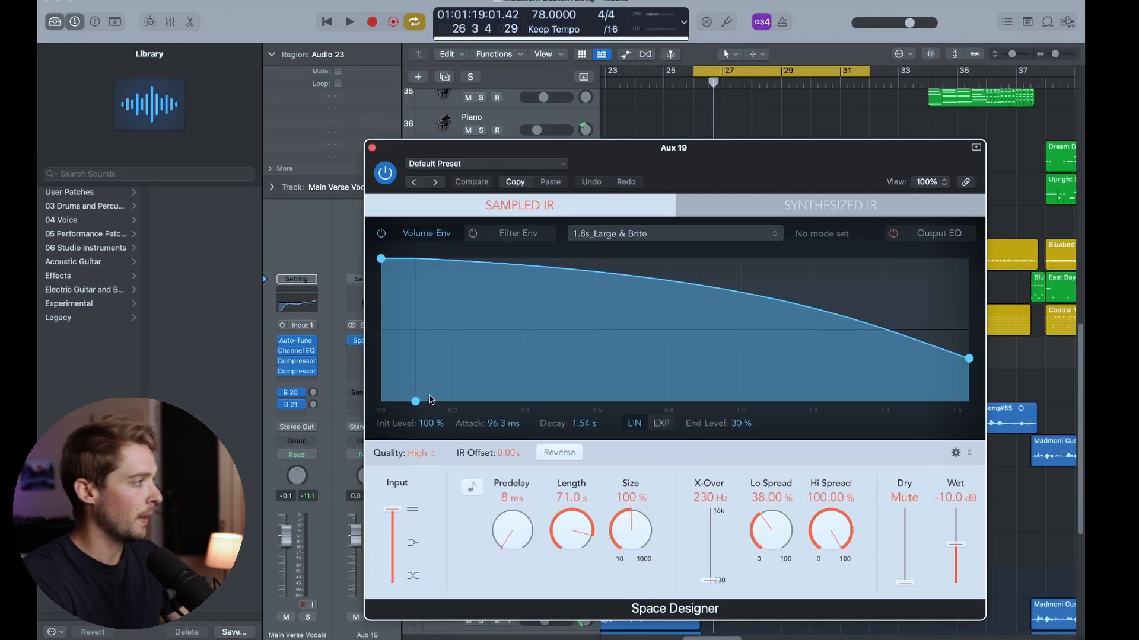
{"action": "left_click_drag", "start_coordinate": [780, 186], "coordinate": [730, 118]}
Load Space Designer's 1.7s Medium Sweet preset from the medium rooms, and set the vocal's Bus 20 send to about -15.6 dB during playback
{"action": "left_click", "coordinate": [513, 98]}
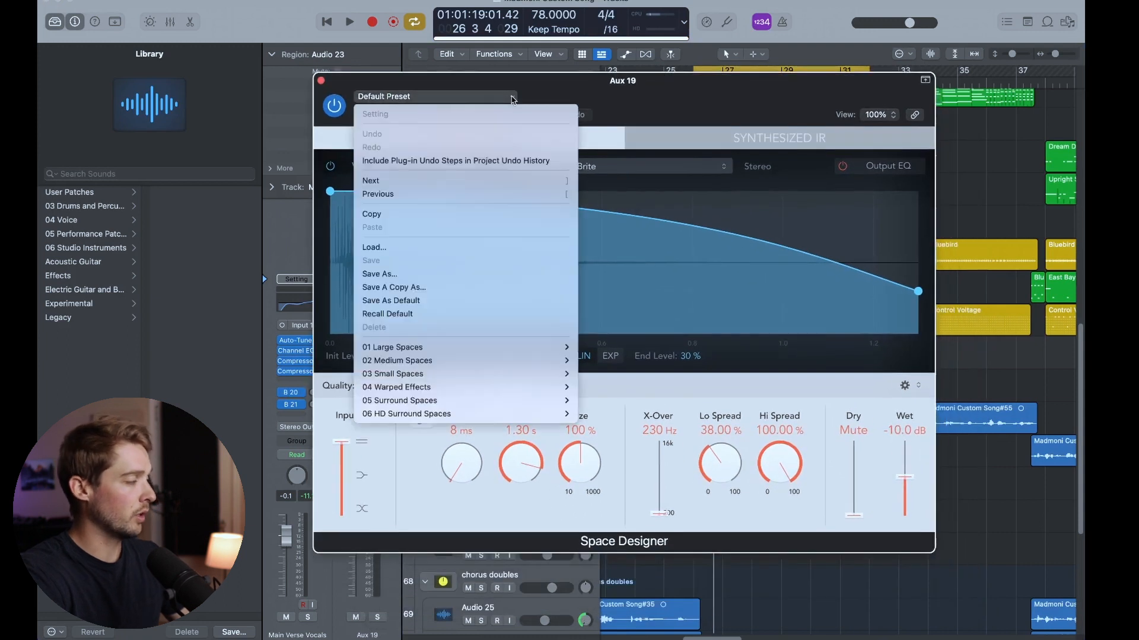
{"action": "mouse_move", "coordinate": [474, 347]}
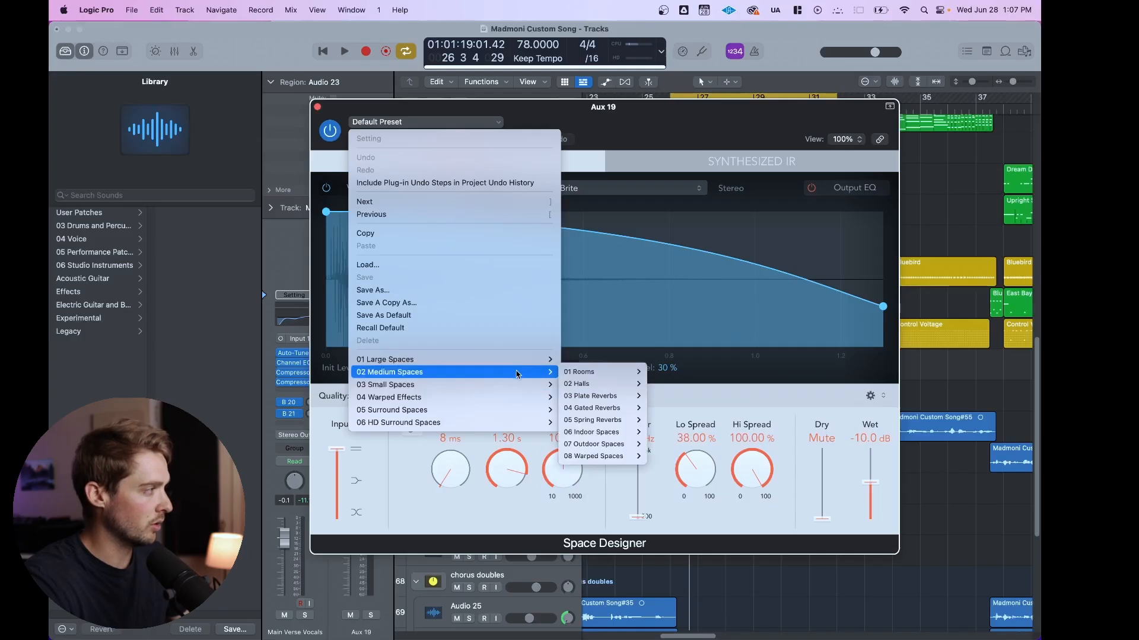
{"action": "mouse_move", "coordinate": [588, 376]}
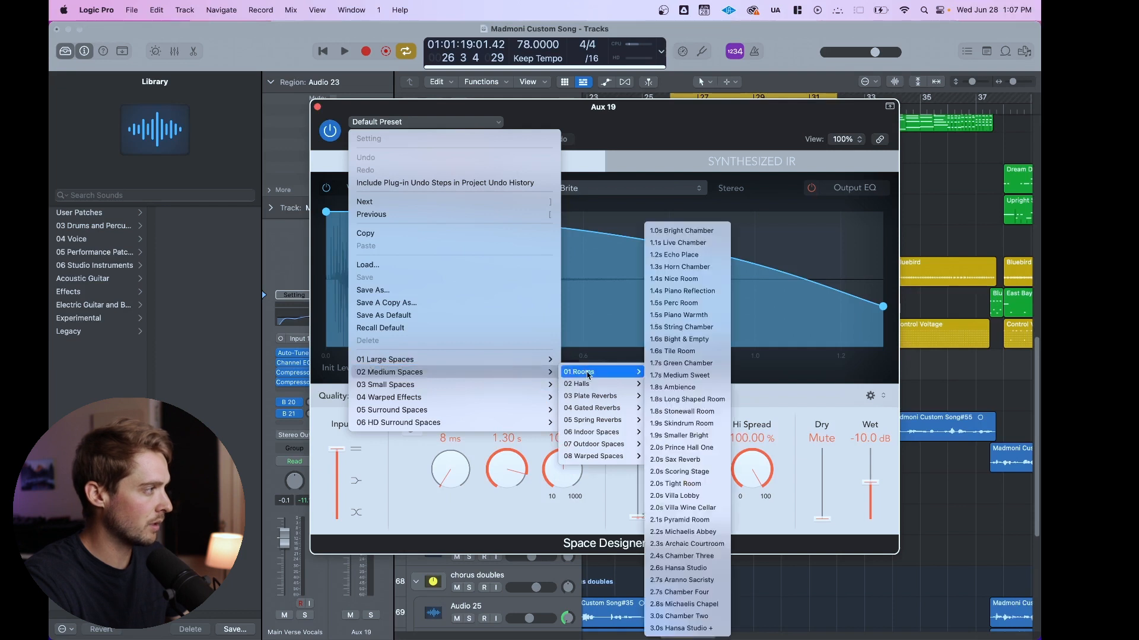
{"action": "left_click", "coordinate": [683, 377]}
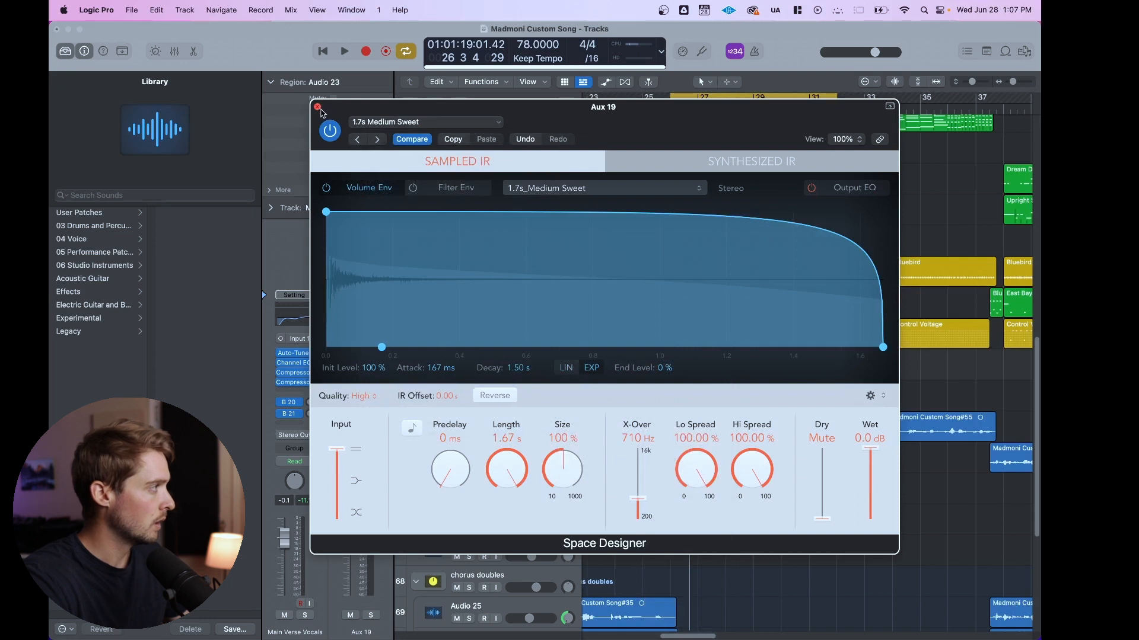
{"action": "left_click", "coordinate": [318, 108]}
{"action": "key", "text": "space"}
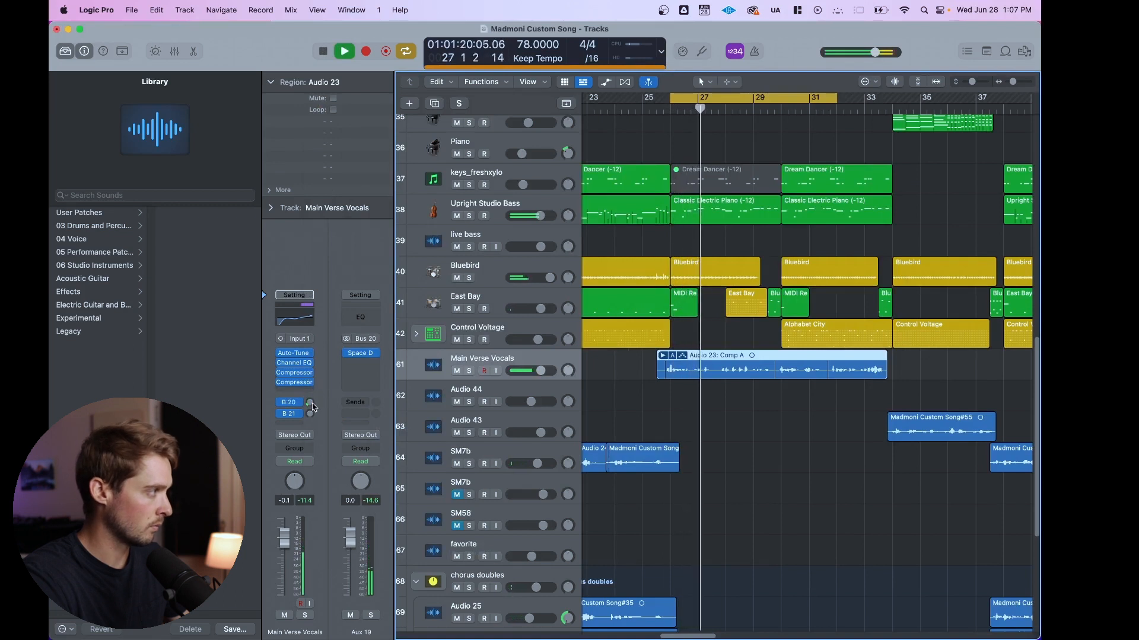
{"action": "left_click_drag", "start_coordinate": [312, 404], "coordinate": [315, 412]}
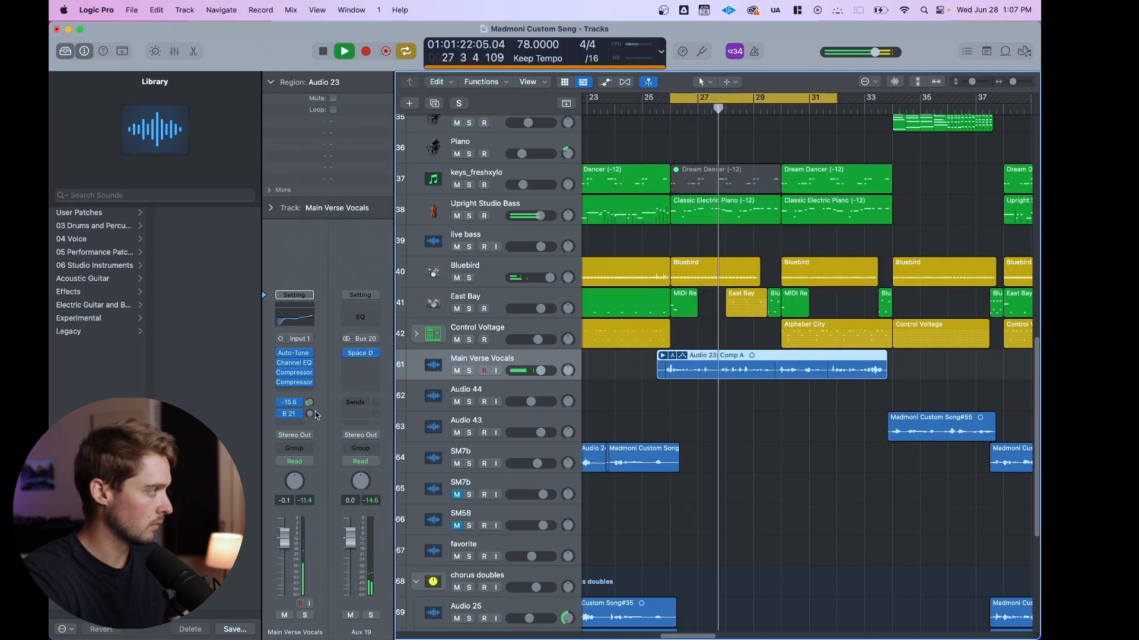
Insert a second Space Designer reverb on the aux fed by Bus 21
{"action": "left_click", "coordinate": [296, 416]}
{"action": "left_click", "coordinate": [321, 387]}
{"action": "left_click", "coordinate": [347, 360]}
{"action": "mouse_move", "coordinate": [383, 382]}
{"action": "left_click", "coordinate": [449, 384]}
Load the 1.0s Small Hall preset into the Bus 21 reverb and adjust the vocal's Bus 21 send level during playback
{"action": "left_click", "coordinate": [478, 186]}
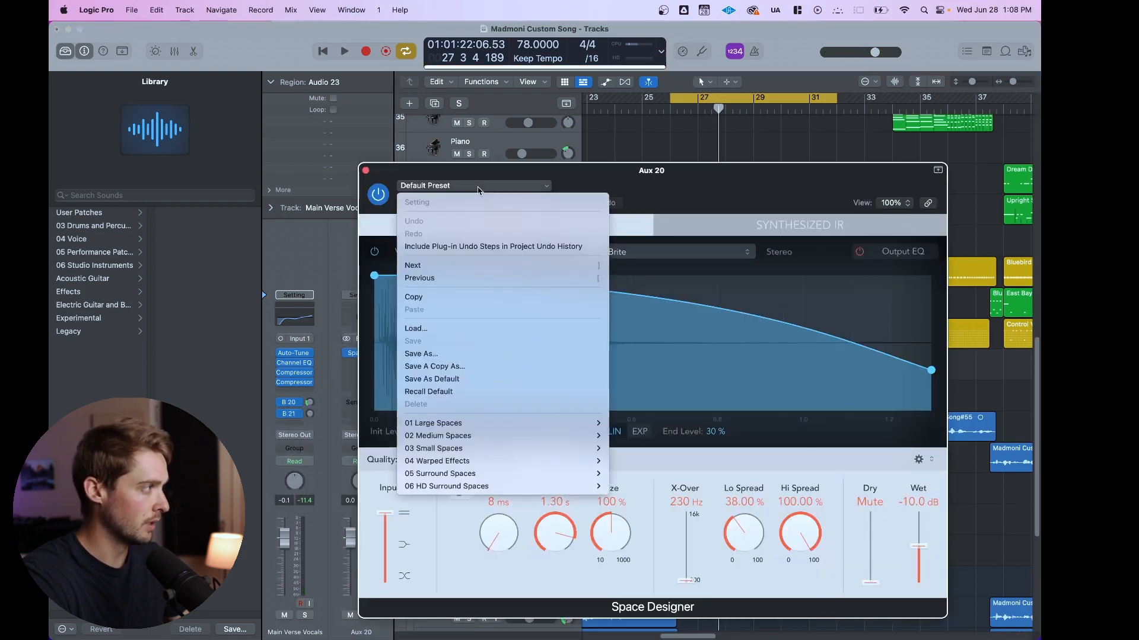
{"action": "mouse_move", "coordinate": [472, 448]}
{"action": "mouse_move", "coordinate": [656, 460]}
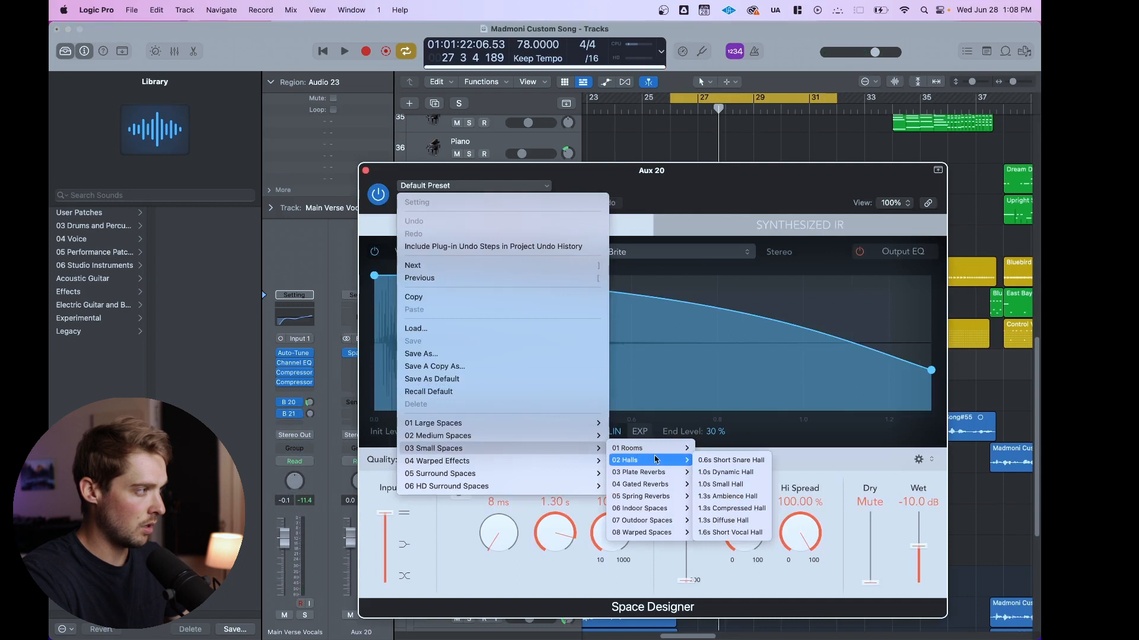
{"action": "left_click", "coordinate": [734, 484]}
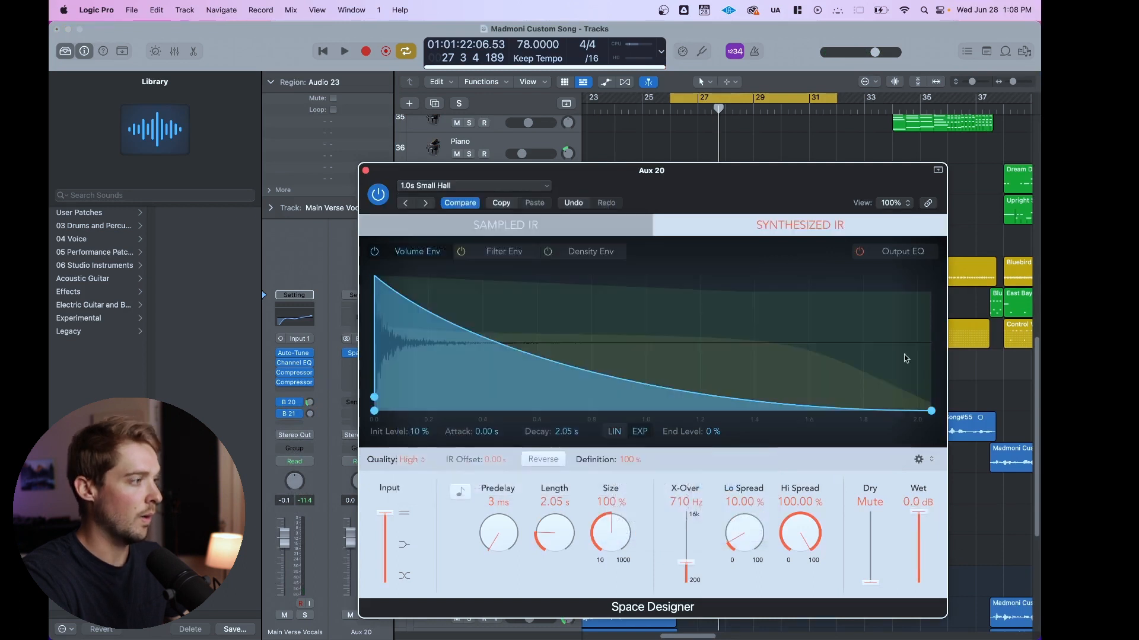
{"action": "left_click", "coordinate": [365, 171]}
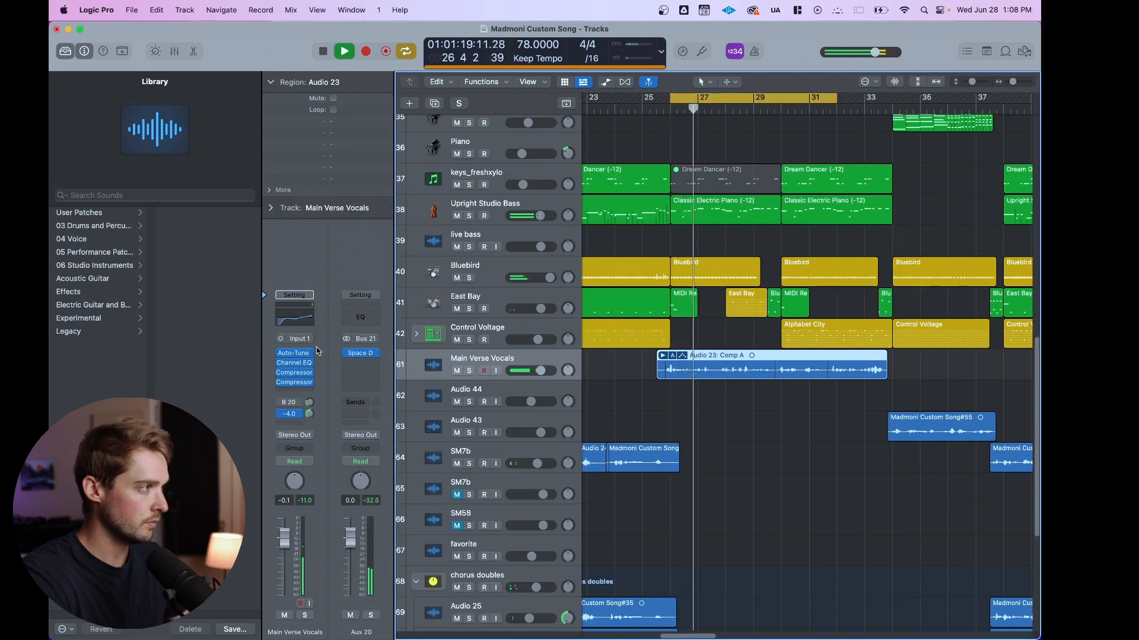
{"action": "left_click_drag", "start_coordinate": [316, 356], "coordinate": [316, 425]}
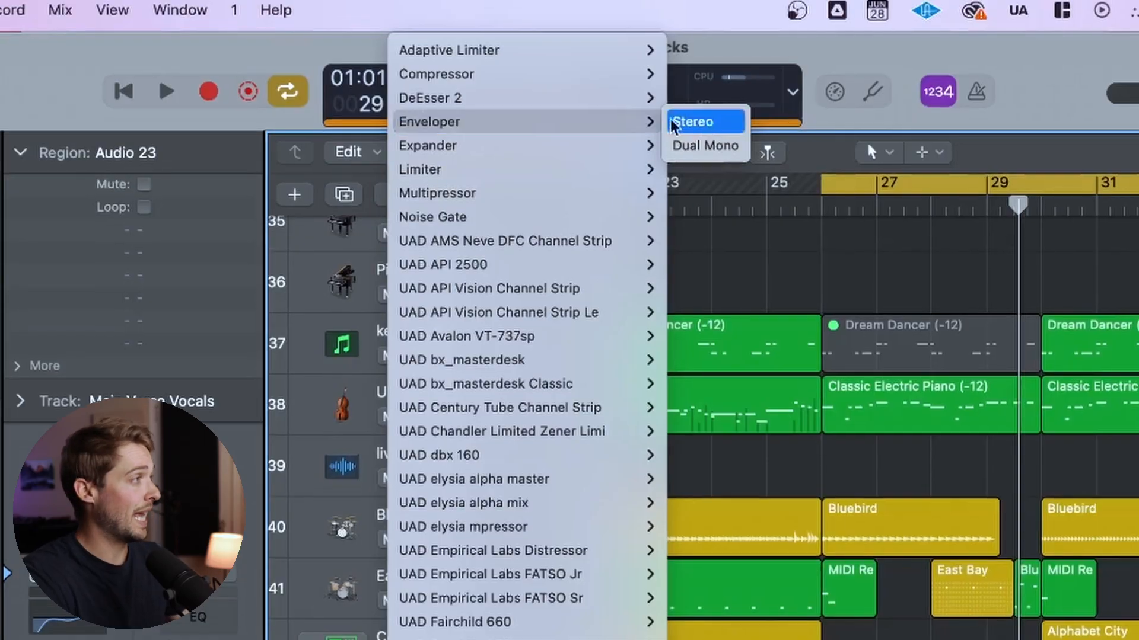
Insert a stereo Enveloper before Space Designer on the Bus 21 aux and lower its attack gain to -78%
{"action": "left_click", "coordinate": [712, 122]}
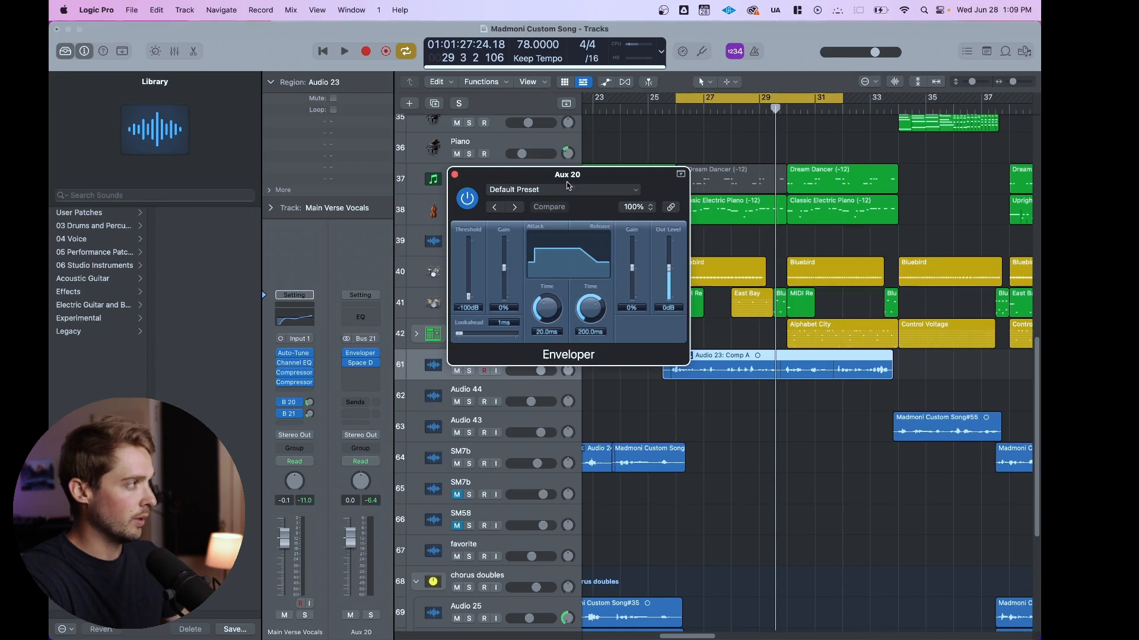
{"action": "left_click_drag", "start_coordinate": [567, 185], "coordinate": [630, 192]}
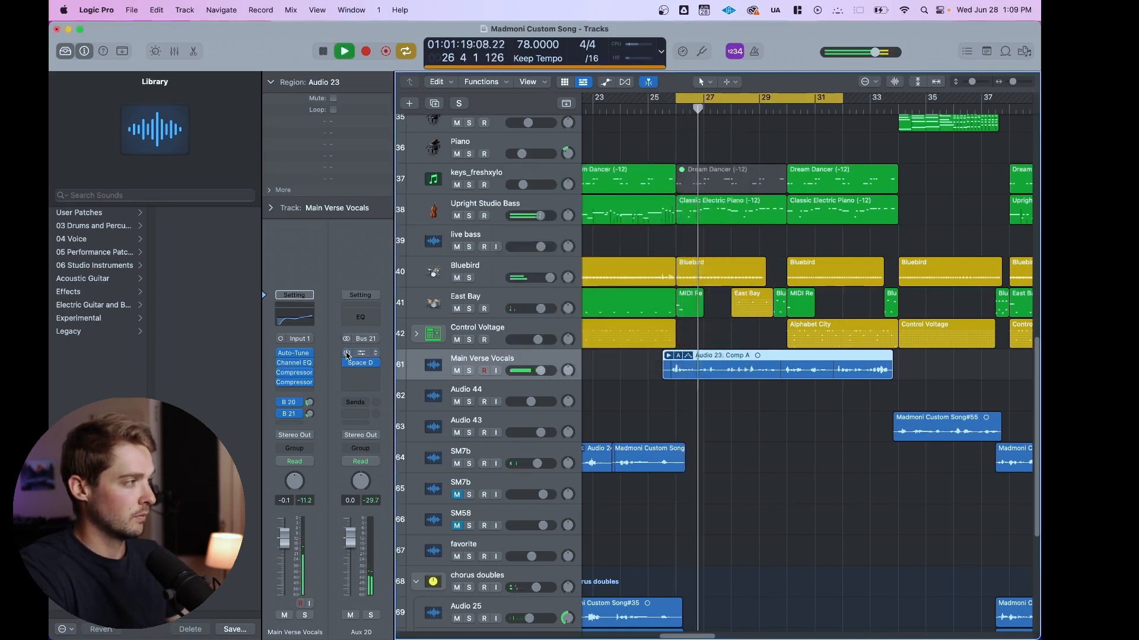
{"action": "key", "text": "space"}
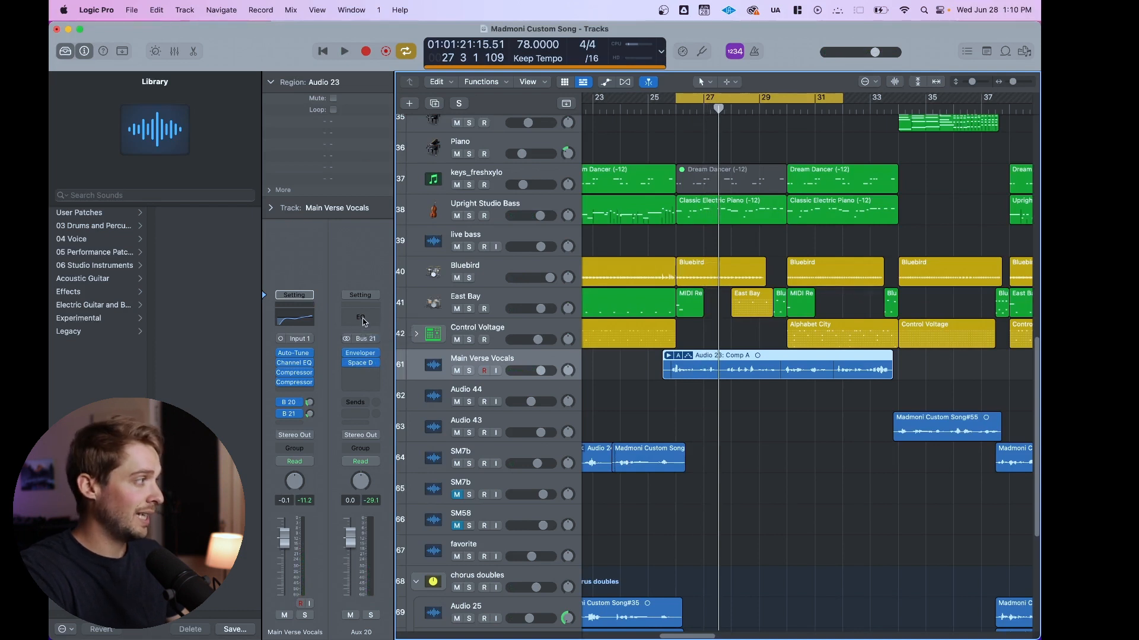
On the Bus 21 aux, add Channel EQ with a 276 Hz low cut, high cut enabled, and +2.5 dB high shelf at 5600 Hz
{"action": "left_click", "coordinate": [363, 322]}
{"action": "key", "text": "space"}
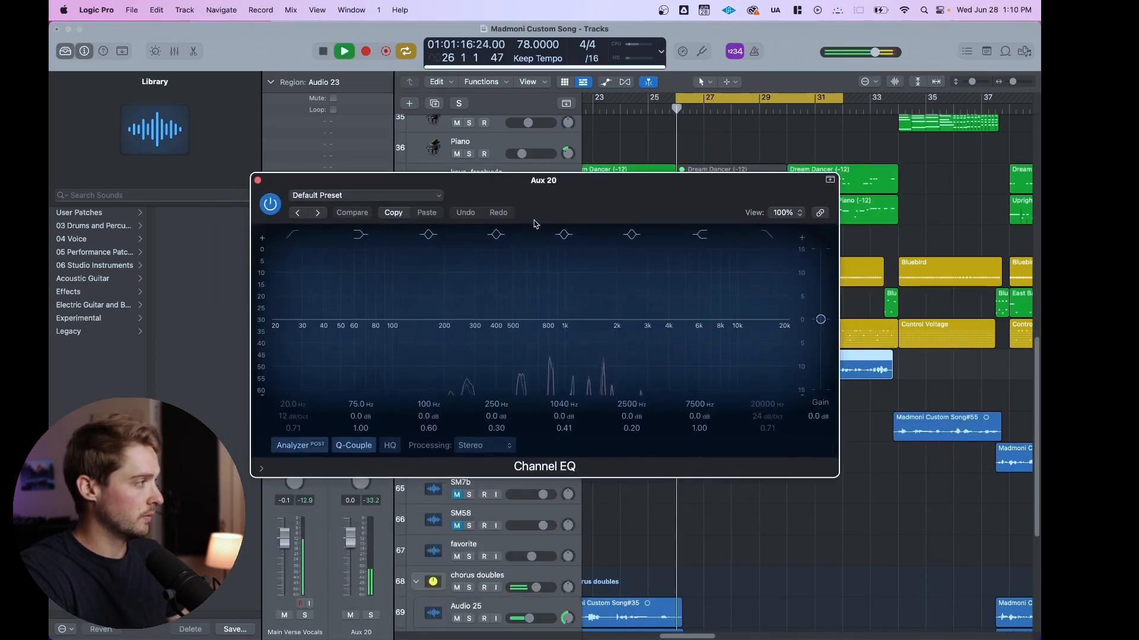
{"action": "left_click", "coordinate": [293, 236]}
{"action": "left_click_drag", "start_coordinate": [303, 320], "coordinate": [473, 340]}
{"action": "left_click", "coordinate": [768, 236]}
{"action": "mouse_move", "coordinate": [714, 319]}
{"action": "left_mouse_down"}
{"action": "mouse_move", "coordinate": [712, 299]}
{"action": "mouse_move", "coordinate": [695, 313]}
{"action": "left_mouse_up"}
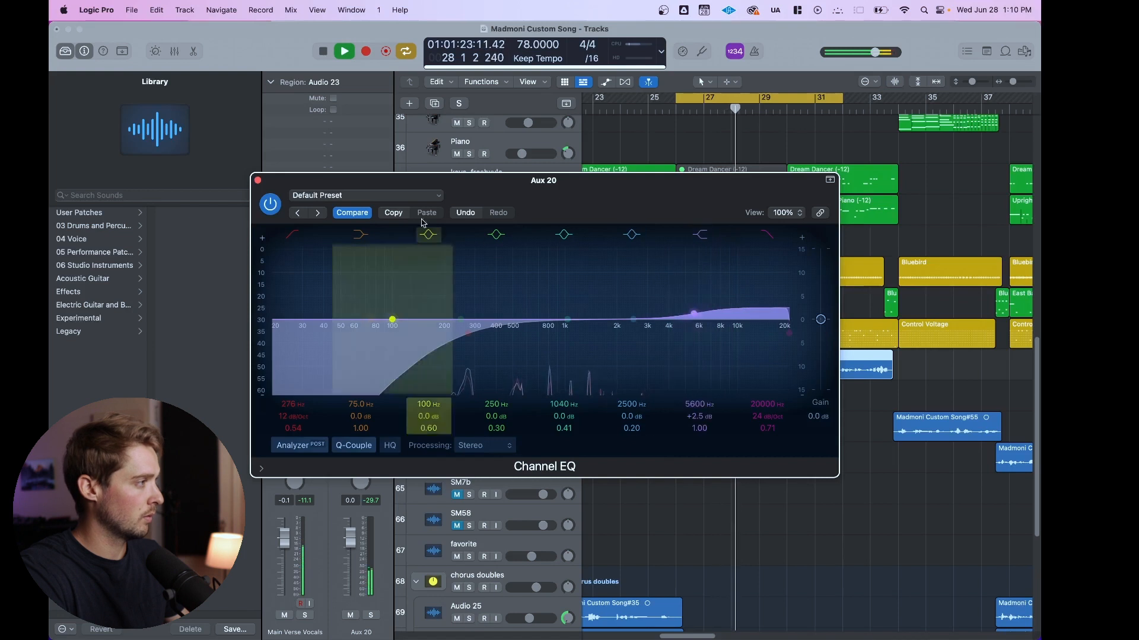
{"action": "left_click", "coordinate": [258, 180]}
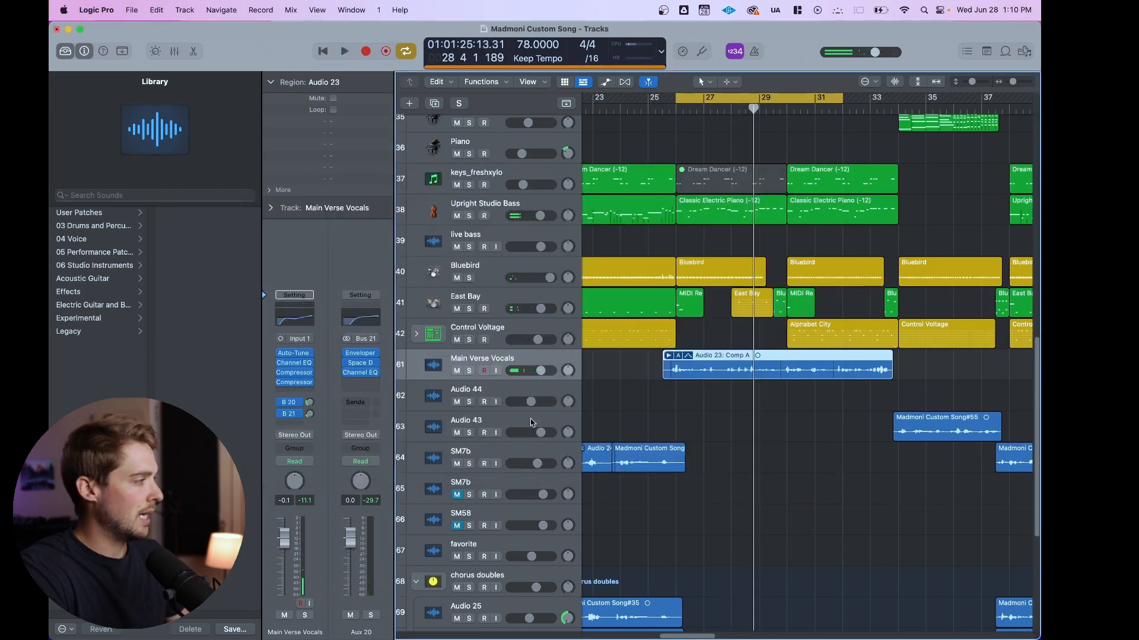
{"action": "left_click", "coordinate": [362, 354]}
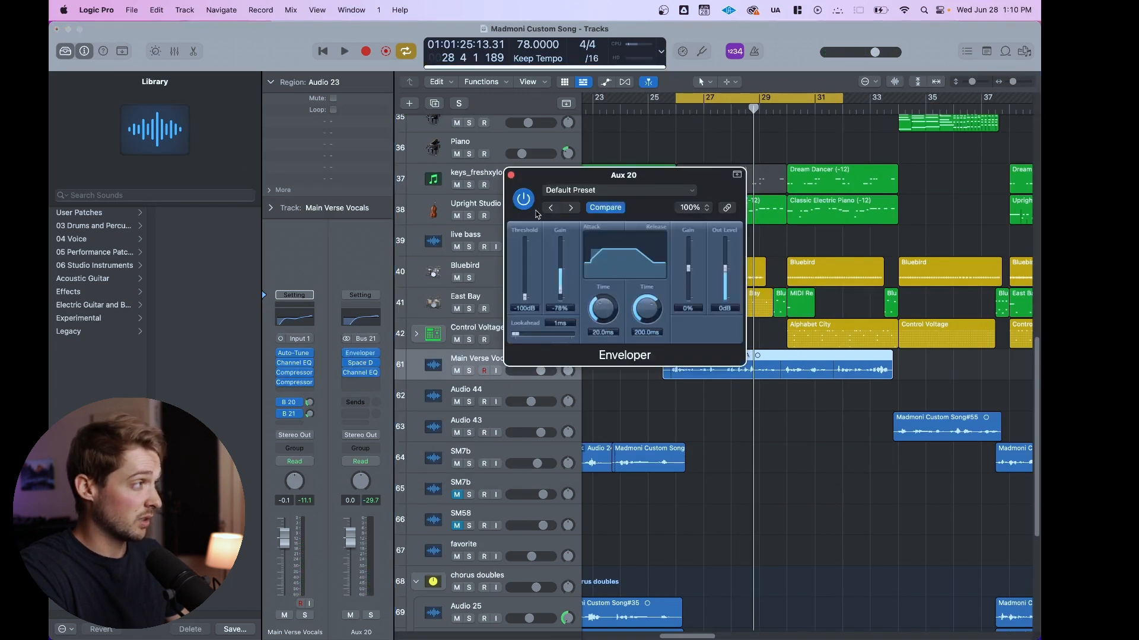
{"action": "left_click", "coordinate": [511, 176]}
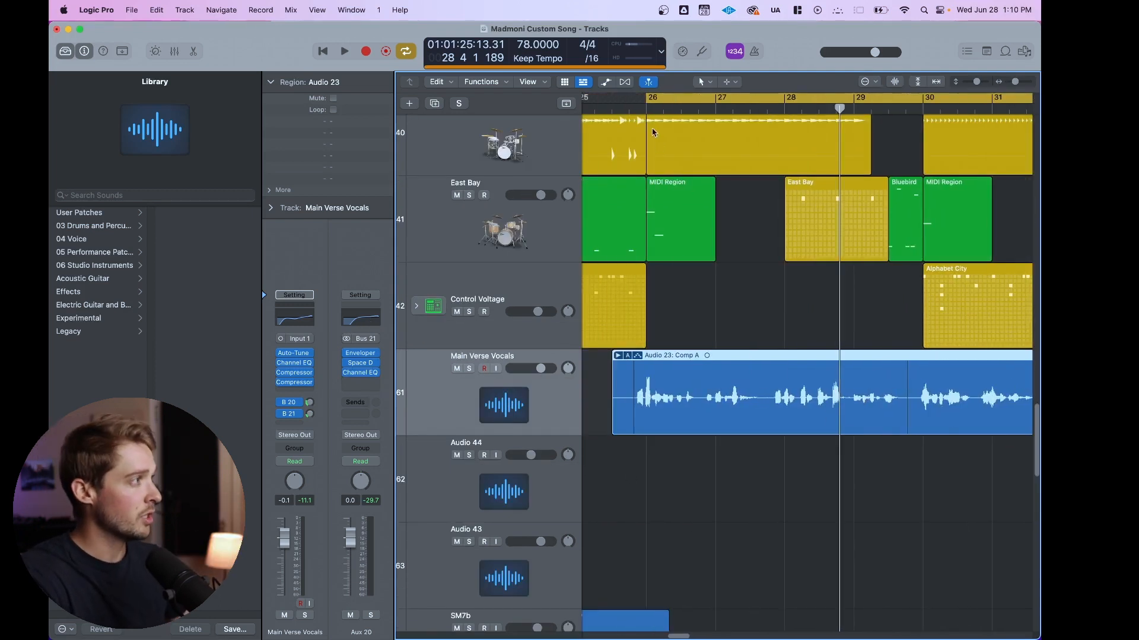
Display track automation for the Send 1 → Aux 19 level on Main Verse Vocals and add a -15.5 dB point at the vocal region's start
{"action": "left_click", "coordinate": [647, 108]}
{"action": "key", "text": "a"}
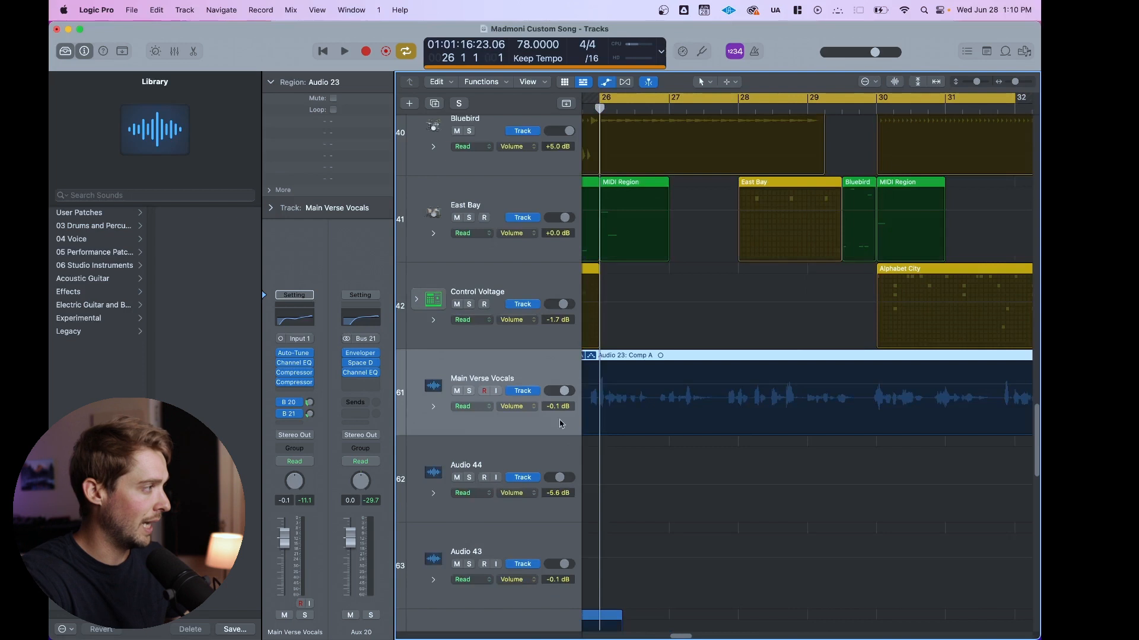
{"action": "left_click", "coordinate": [536, 409]}
{"action": "mouse_move", "coordinate": [574, 497]}
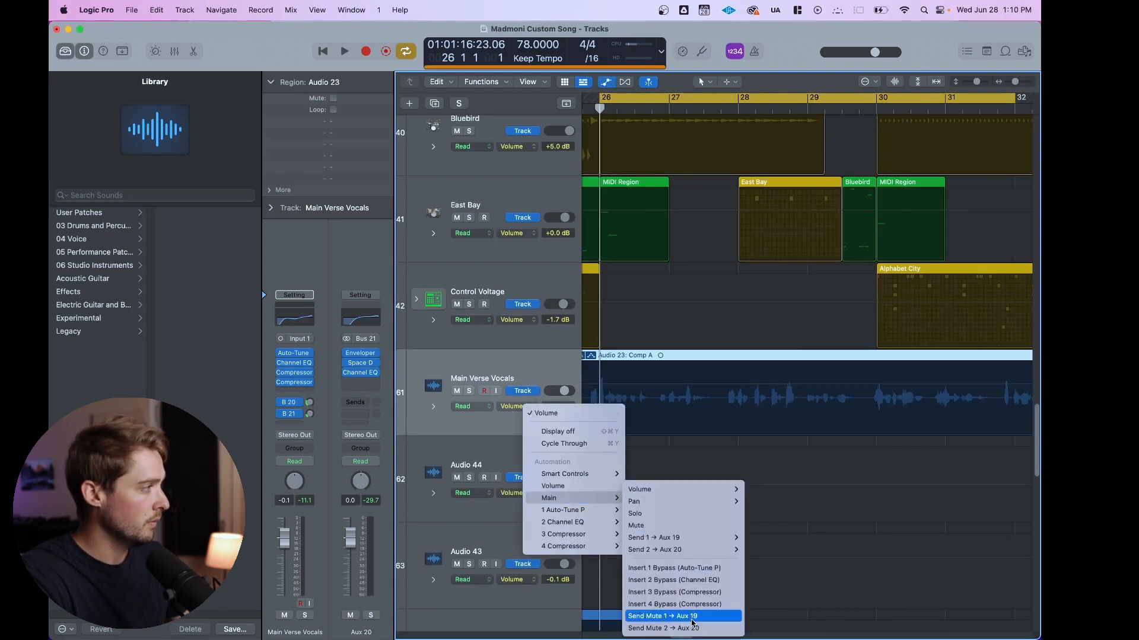
{"action": "mouse_move", "coordinate": [682, 538]}
{"action": "left_click", "coordinate": [765, 537]}
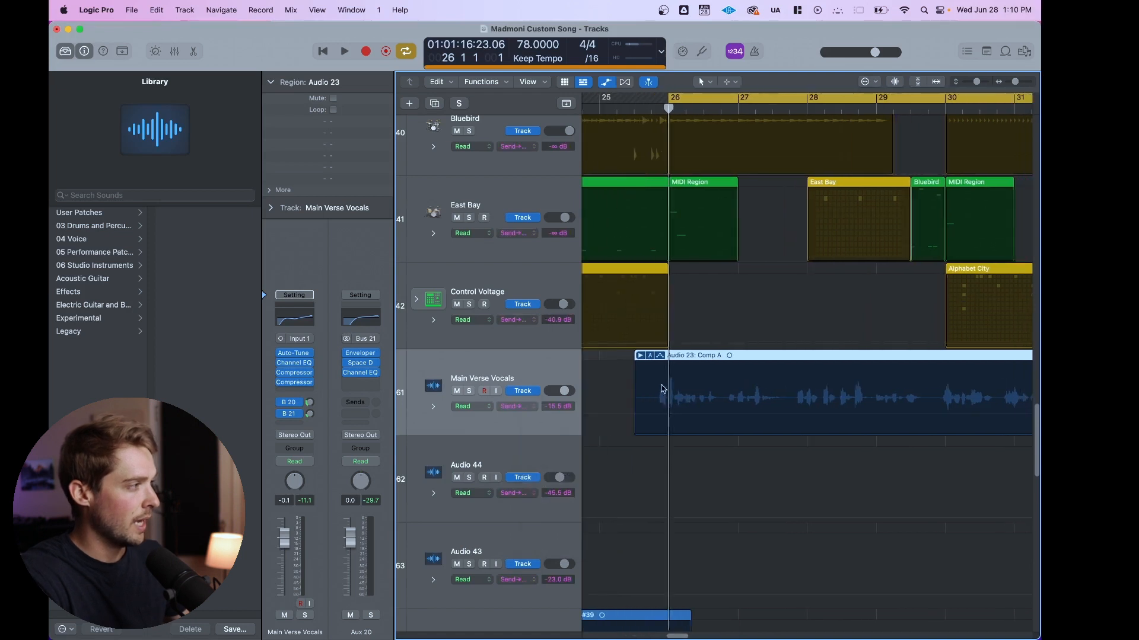
{"action": "left_click", "coordinate": [632, 417]}
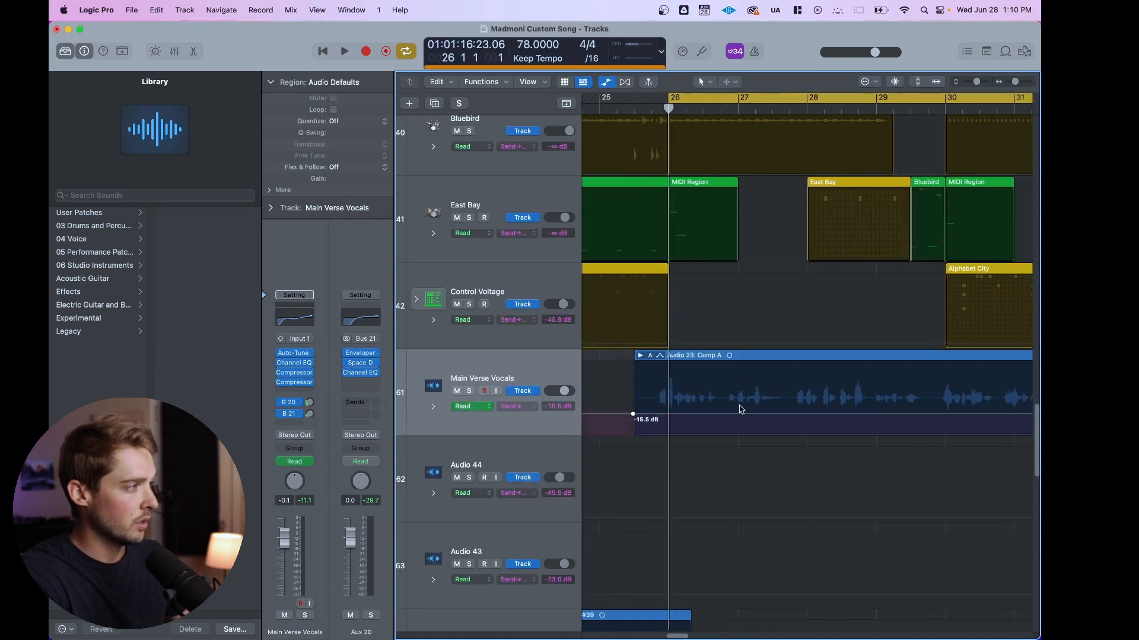
Raise the vocal's Send 1 automation to -7.6 dB between bars 27 and 28 and drop it back to -16.9 dB after that phrase
{"action": "left_click_drag", "start_coordinate": [802, 414], "coordinate": [802, 404]}
{"action": "left_click", "coordinate": [747, 102]}
{"action": "key", "text": "space"}
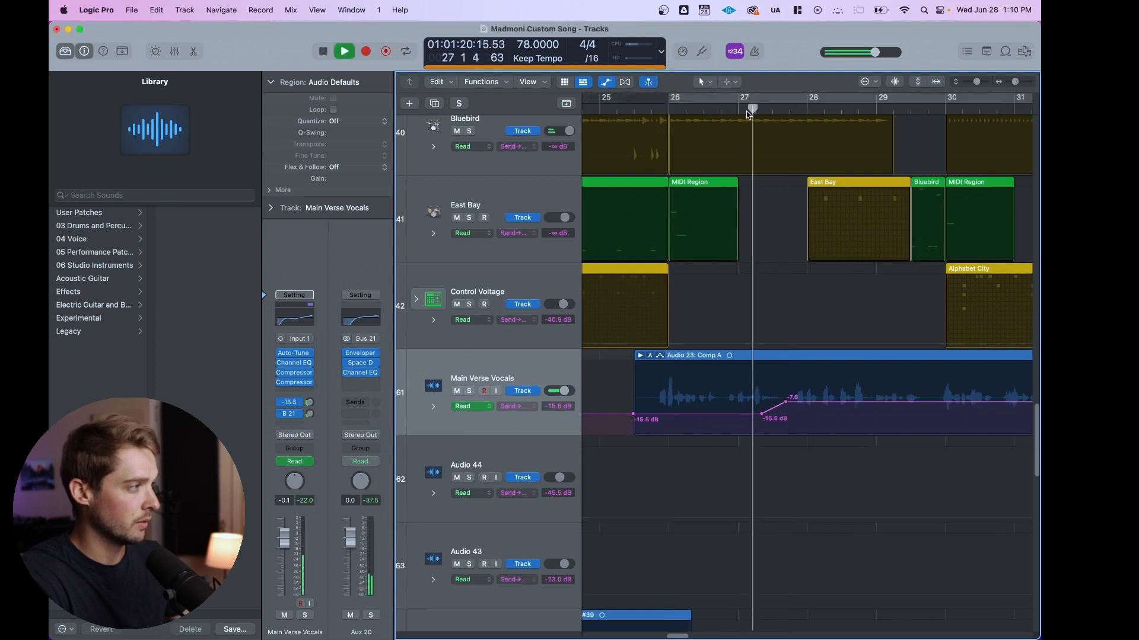
{"action": "left_click", "coordinate": [794, 402]}
{"action": "key", "text": "space"}
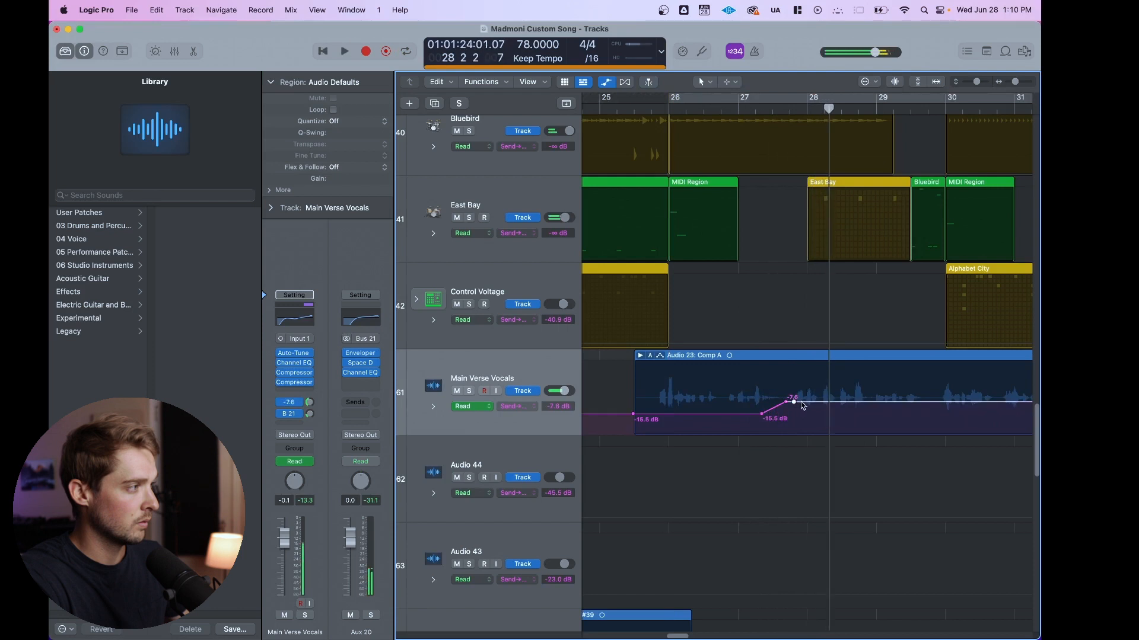
{"action": "left_click_drag", "start_coordinate": [803, 404], "coordinate": [801, 416]}
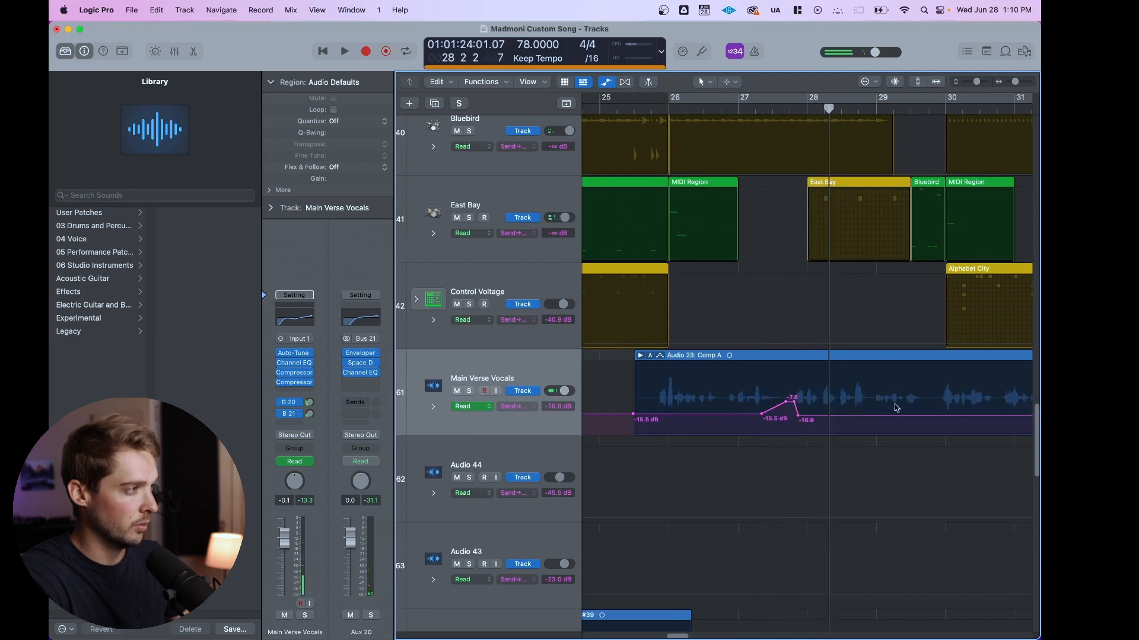
Raise the vocal's Send 1 automation to about -9.9 dB just after bar 29 and play the passage back
{"action": "left_click_drag", "start_coordinate": [904, 416], "coordinate": [903, 405]}
{"action": "key", "text": "space"}
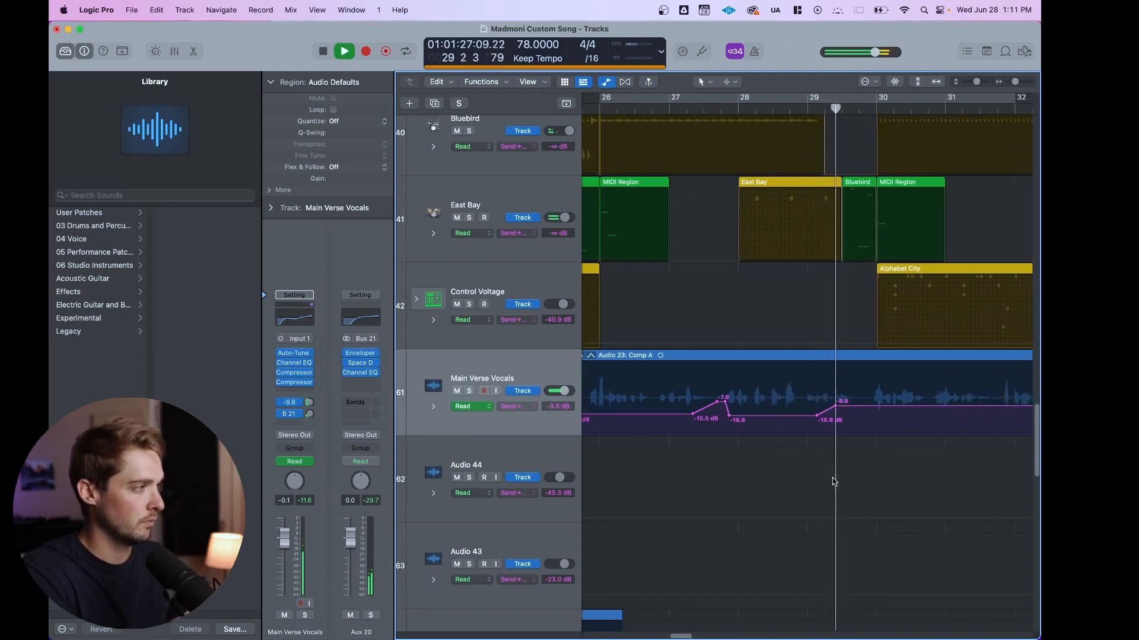
{"action": "key", "text": "space"}
{"action": "scroll", "coordinate": [833, 477], "scroll_direction": "left", "scroll_amount": 5}
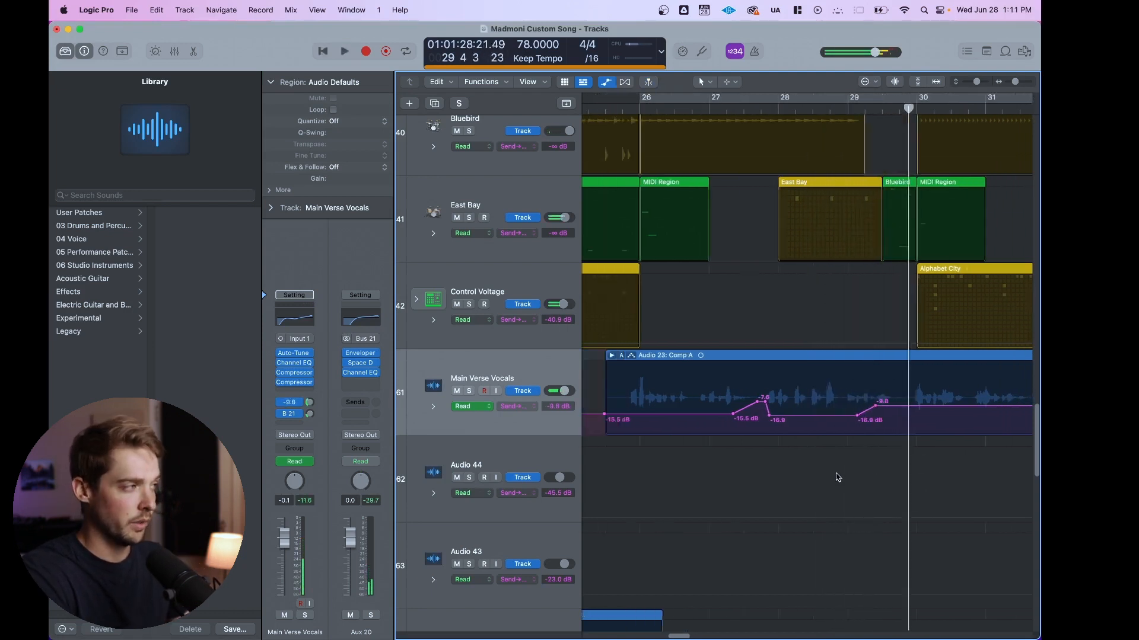
{"action": "scroll", "coordinate": [806, 477], "scroll_direction": "right", "scroll_amount": 3}
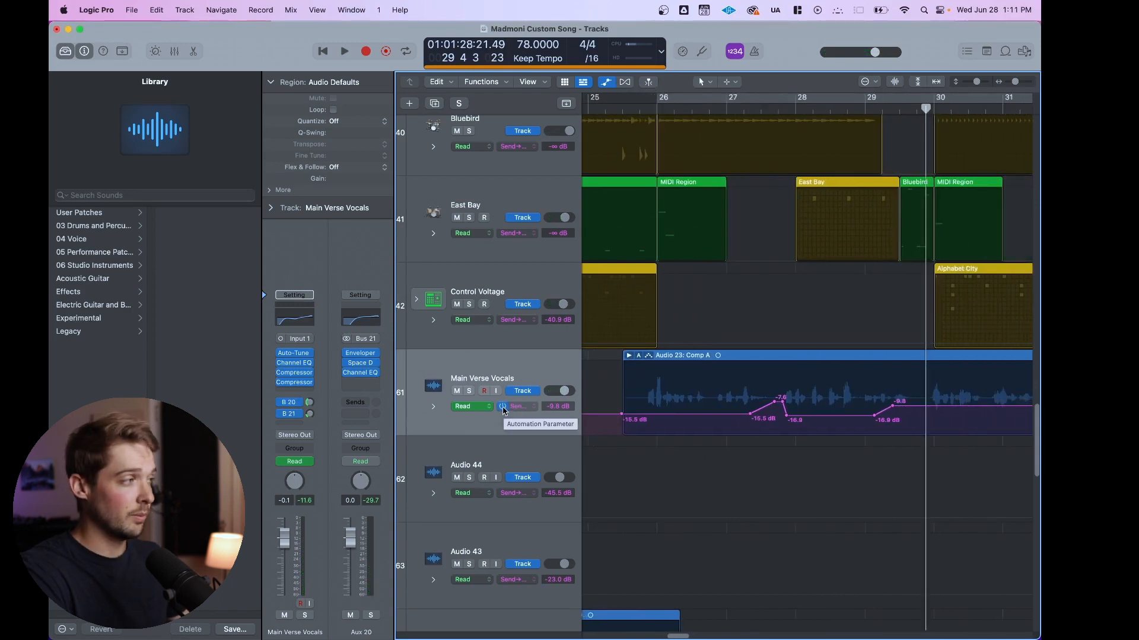
Turn off the Send 1 → Aux 19 automation on Main Verse Vocals and lower its Bus 20 send to -21.0 dB
{"action": "left_click", "coordinate": [533, 408]}
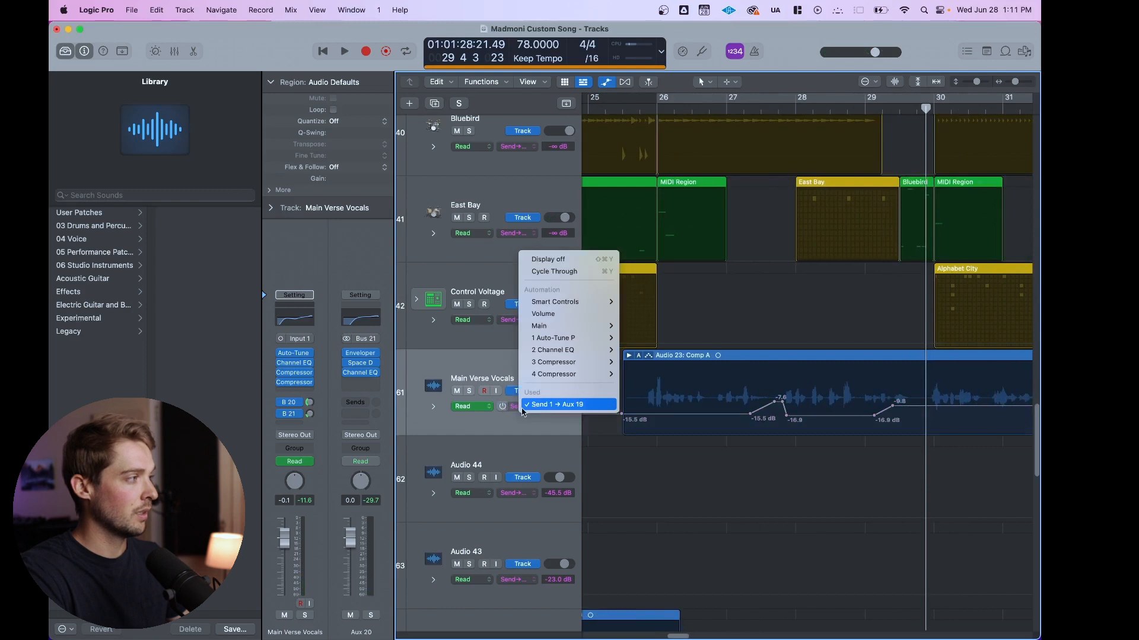
{"action": "left_click", "coordinate": [528, 409]}
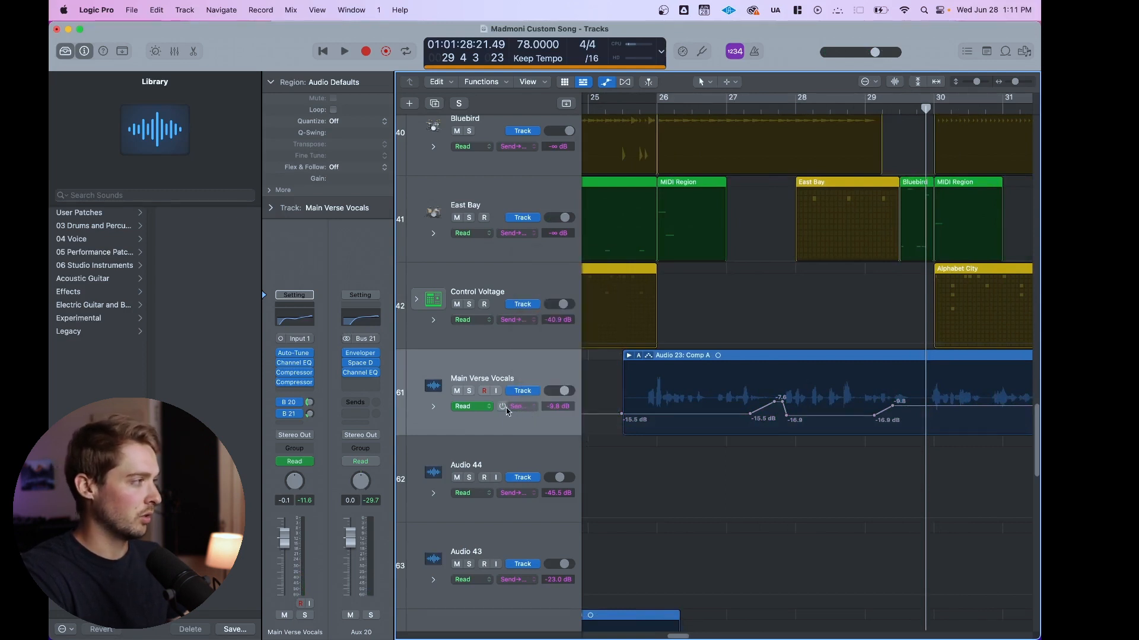
{"action": "key", "text": "a"}
{"action": "left_click_drag", "start_coordinate": [309, 402], "coordinate": [305, 423]}
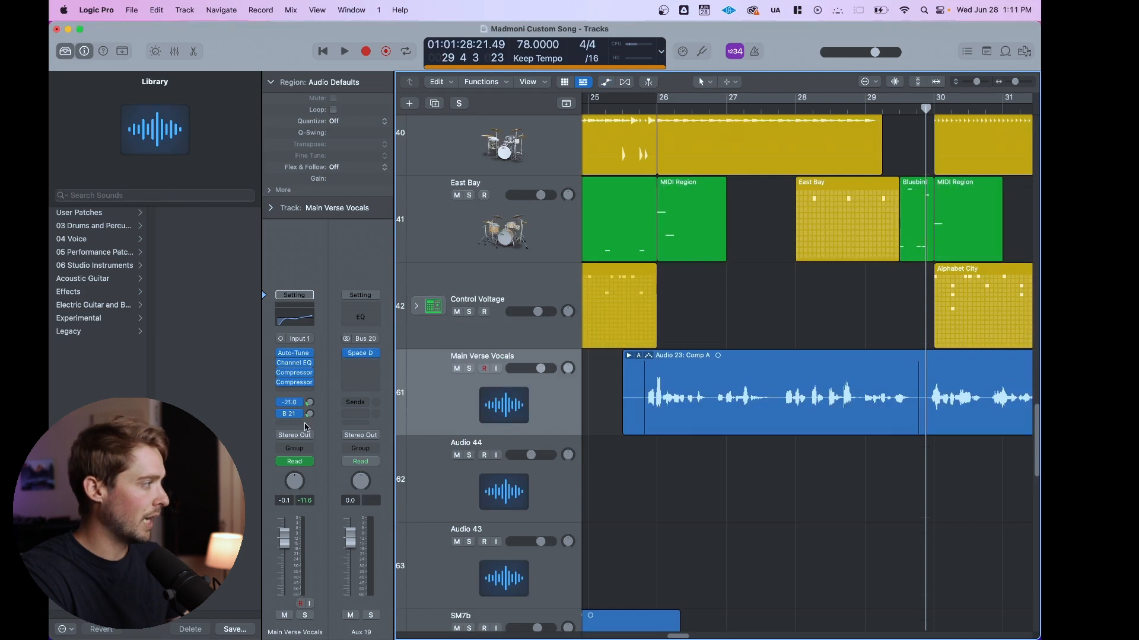
Copy the Enveloper and Channel EQ from the Bus 21 aux to the Bus 20 aux, placing them around Space Designer
{"action": "left_click", "coordinate": [297, 405]}
{"action": "left_click", "coordinate": [316, 389]}
{"action": "left_click", "coordinate": [294, 414]}
{"action": "left_click", "coordinate": [332, 381]}
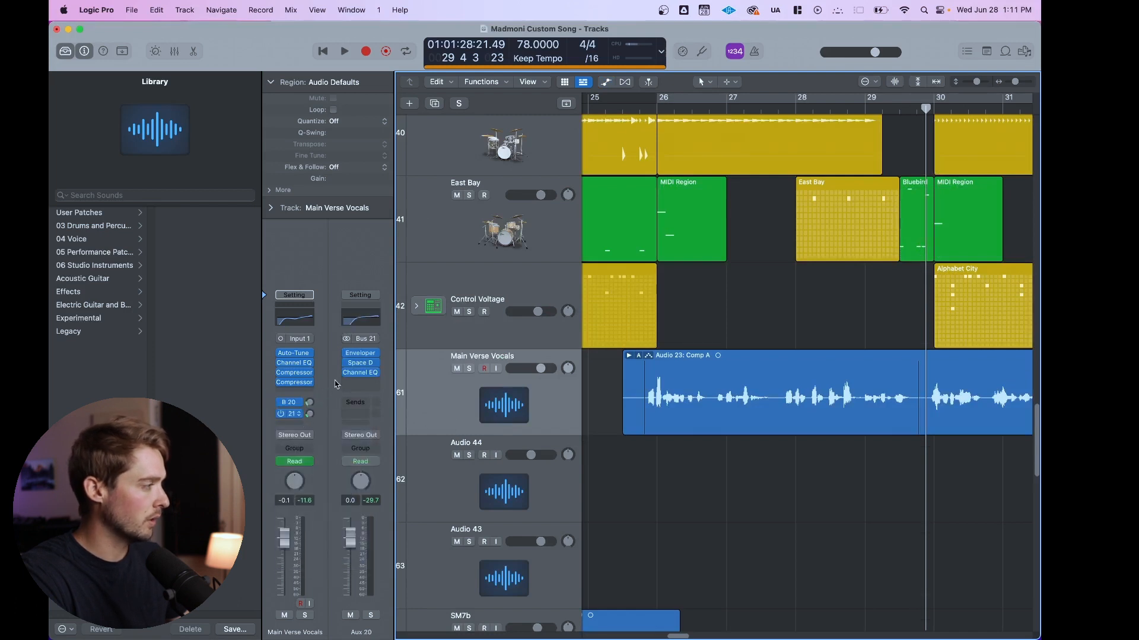
{"action": "key", "text": "x"}
{"action": "scroll", "coordinate": [726, 414], "scroll_direction": "right", "scroll_amount": 10}
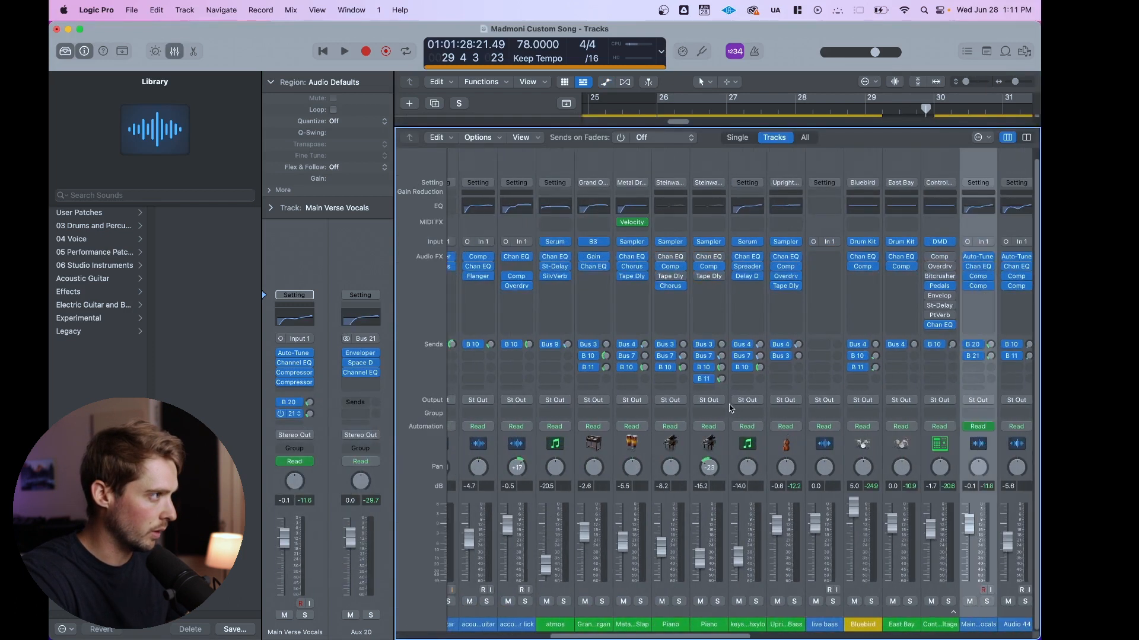
{"action": "scroll", "coordinate": [730, 408], "scroll_direction": "right", "scroll_amount": 10}
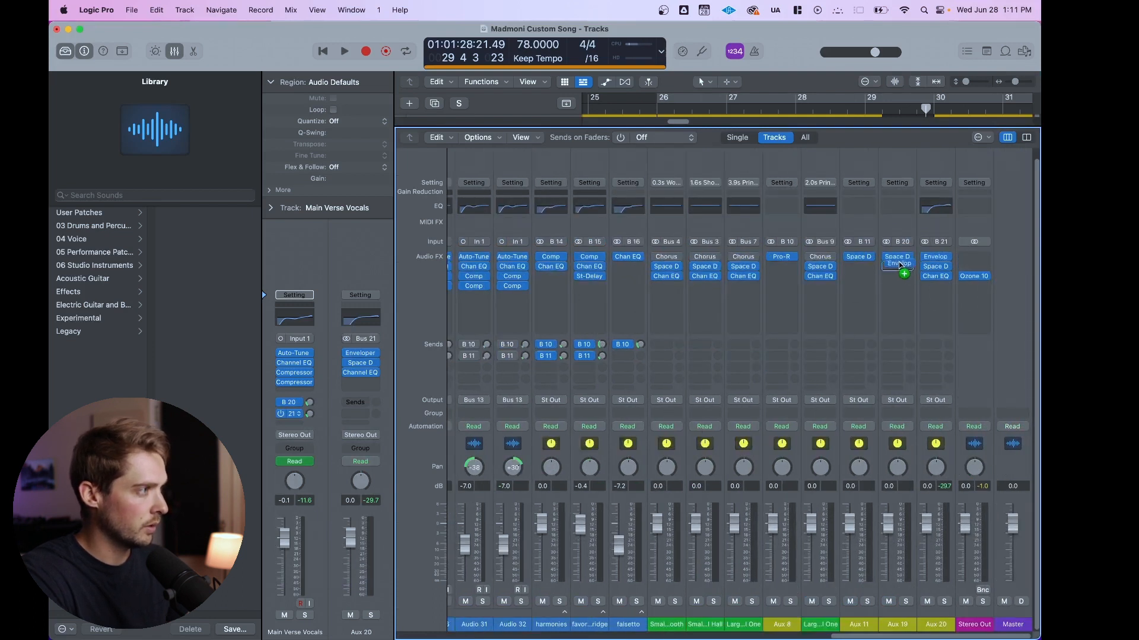
{"action": "key", "text": "x"}
Insert a Compressor after Channel EQ on the Bus 20 aux and set its side chain to Main Verse Vocals (Audio 23)
{"action": "left_click", "coordinate": [356, 382]}
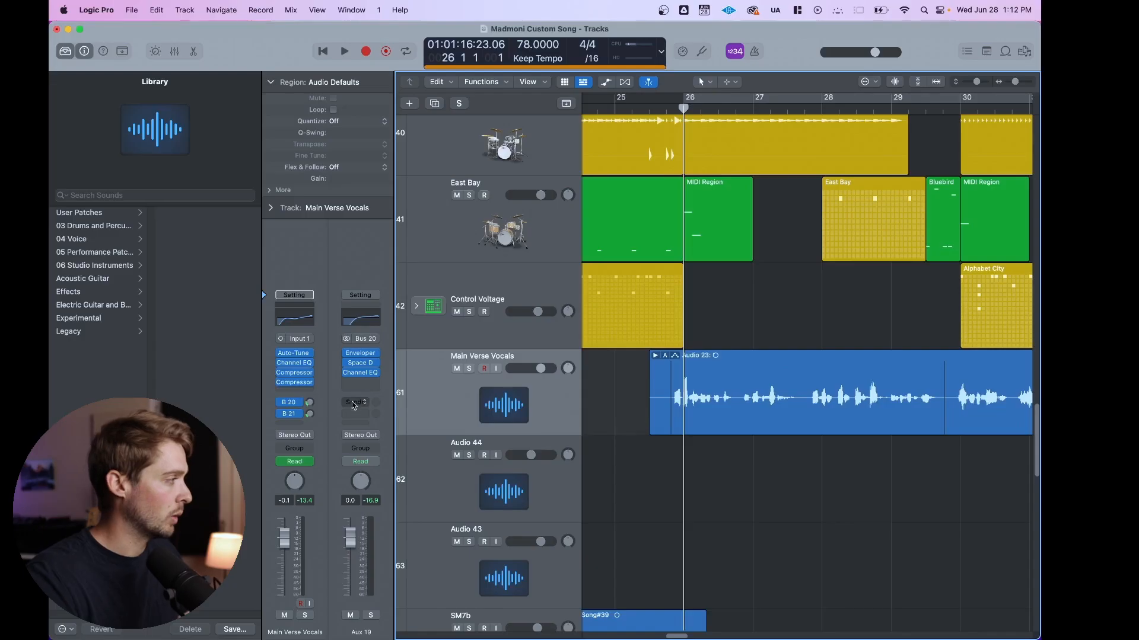
{"action": "left_click", "coordinate": [374, 387]}
{"action": "left_click", "coordinate": [375, 315]}
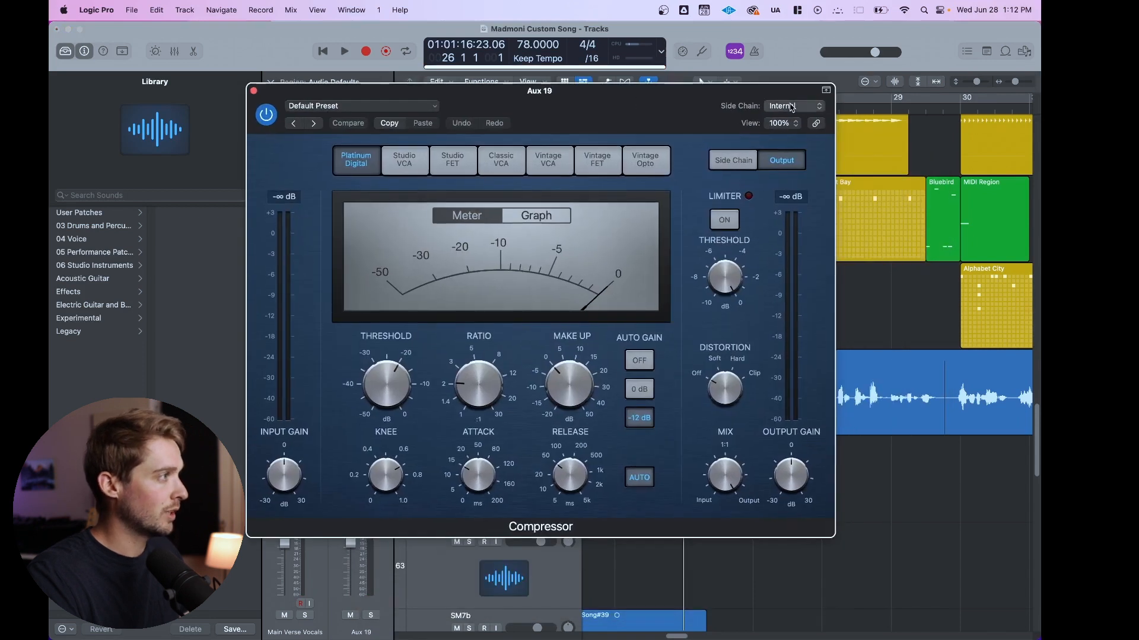
{"action": "left_click", "coordinate": [791, 108]}
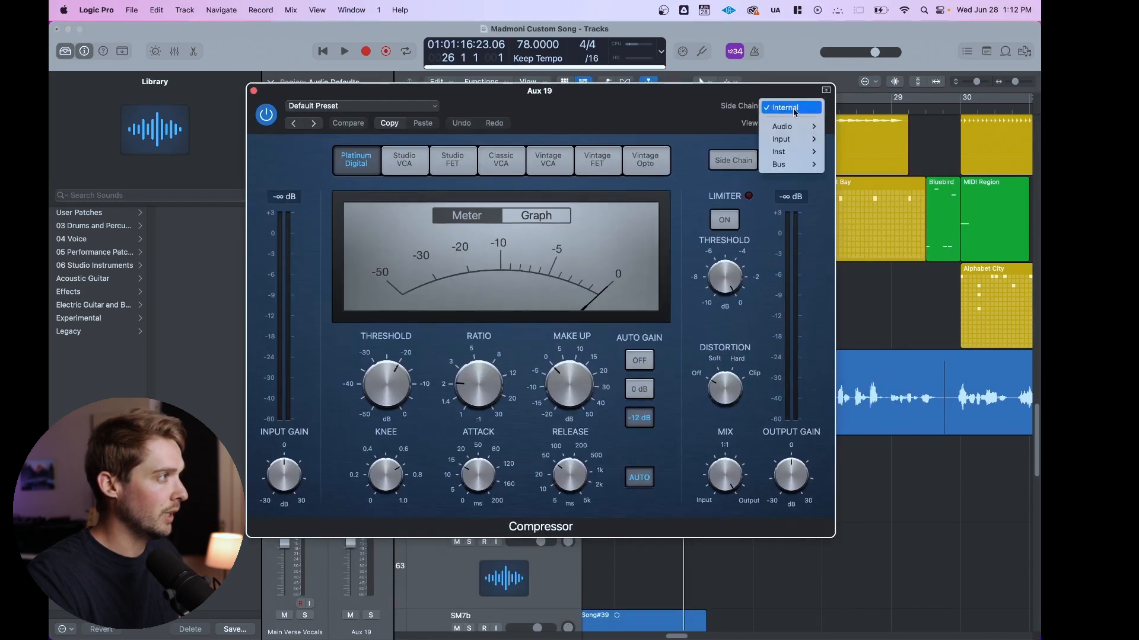
{"action": "mouse_move", "coordinate": [794, 127]}
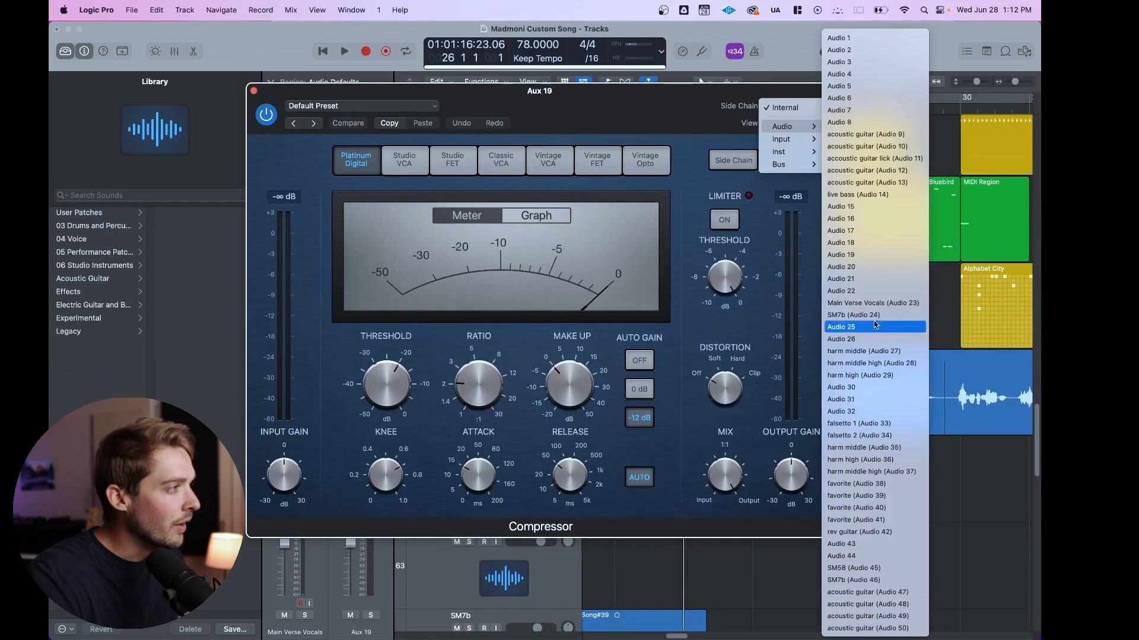
{"action": "left_click", "coordinate": [872, 303]}
Play the verse and adjust the Bus 20 Compressor, setting its release to 240 ms and attack to 14 ms
{"action": "key", "text": "space"}
{"action": "left_click_drag", "start_coordinate": [635, 111], "coordinate": [639, 98]}
{"action": "key", "text": "space"}
{"action": "key", "text": "space"}
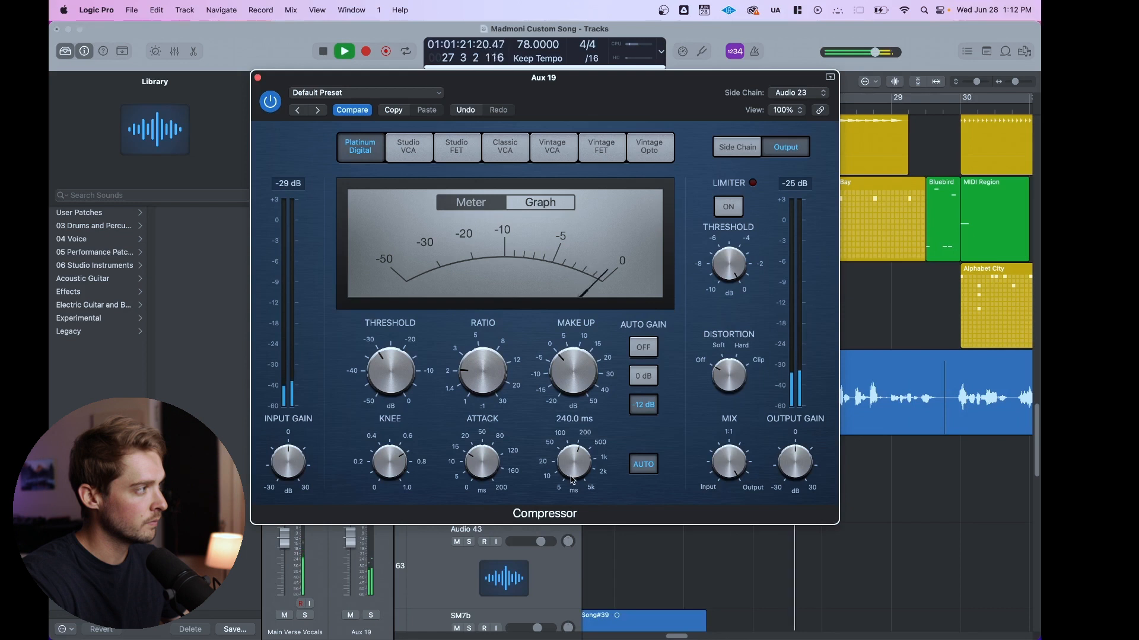
{"action": "key", "text": "space"}
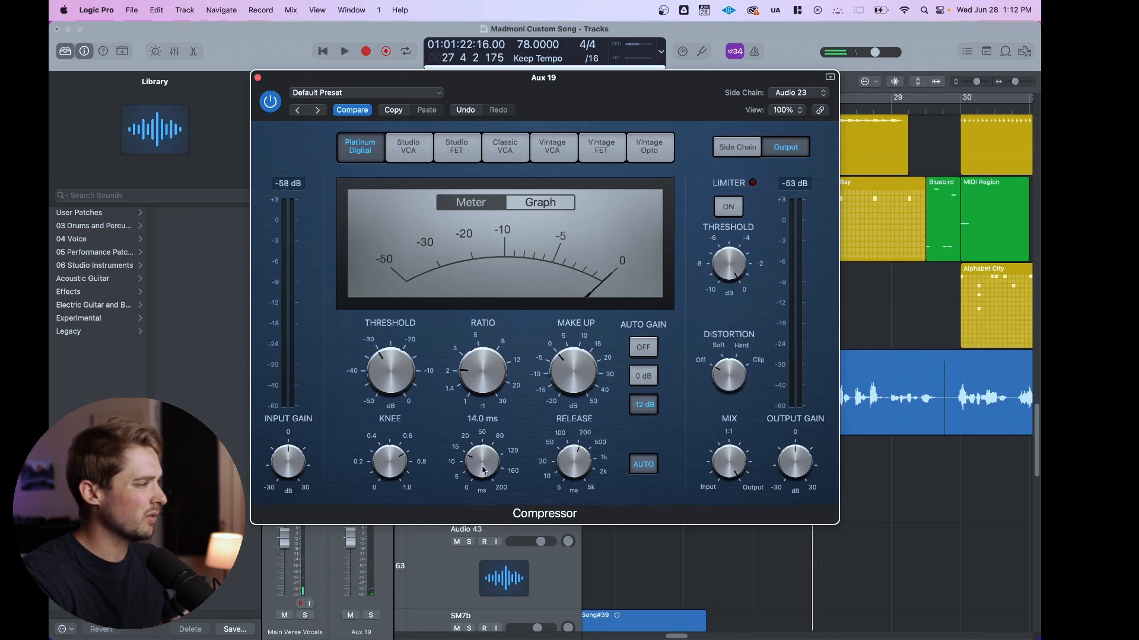
Set the Bus 20 Compressor's ratio to 2.7:1 and threshold to -37 dB during playback, and turn its auto gain off
{"action": "key", "text": "space"}
{"action": "left_click_drag", "start_coordinate": [484, 371], "coordinate": [484, 369]}
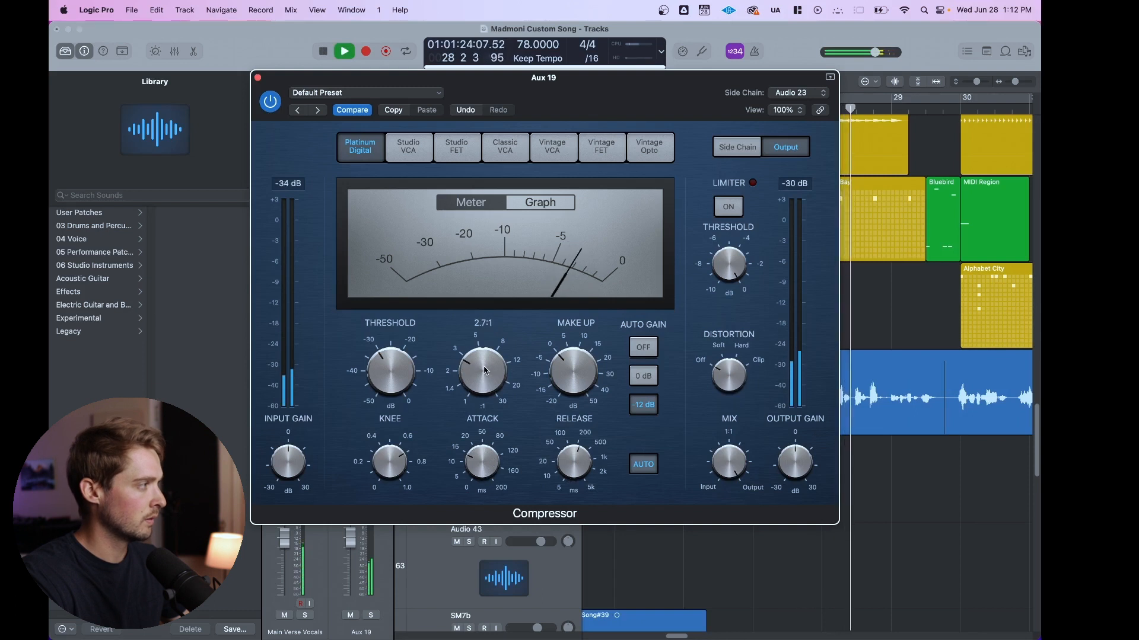
{"action": "left_click_drag", "start_coordinate": [401, 378], "coordinate": [401, 372]}
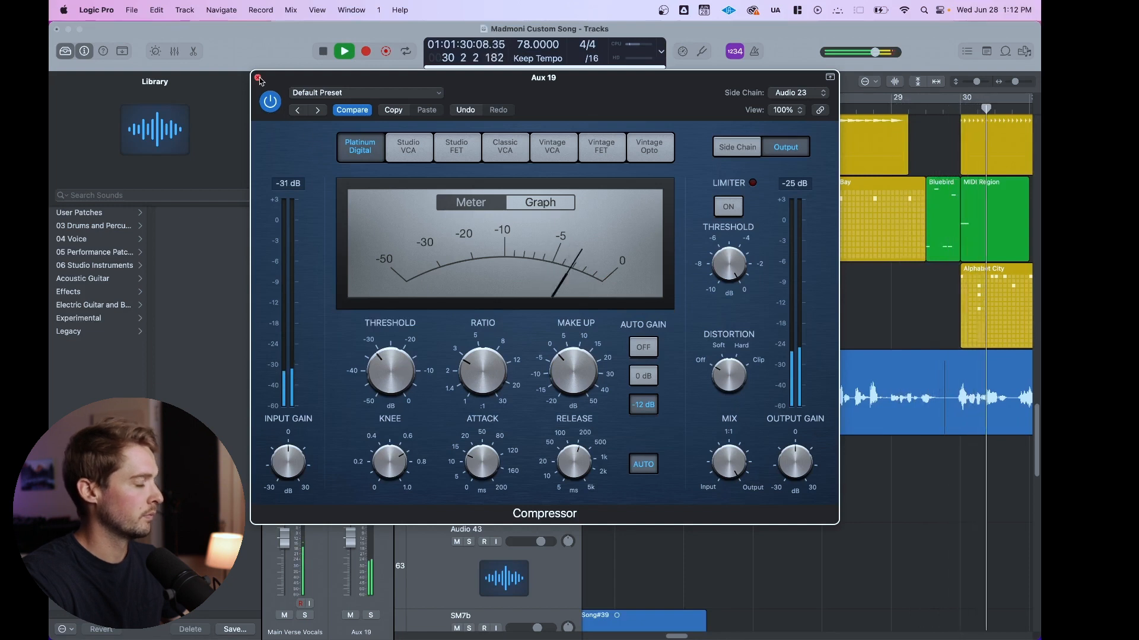
{"action": "key", "text": "space"}
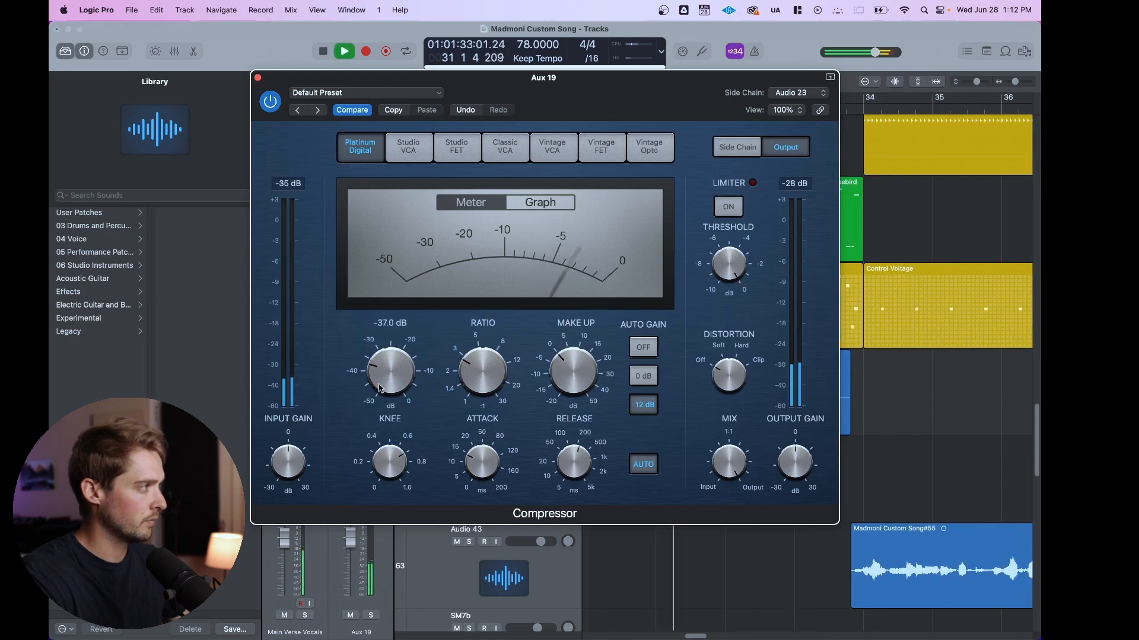
{"action": "key", "text": "space"}
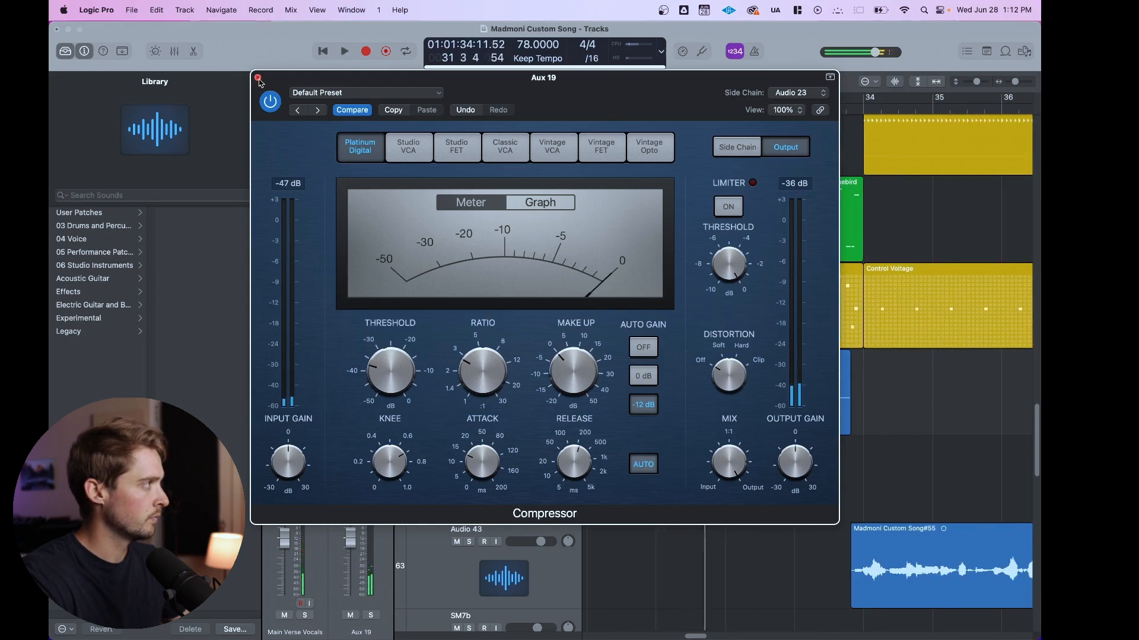
{"action": "left_click", "coordinate": [637, 347]}
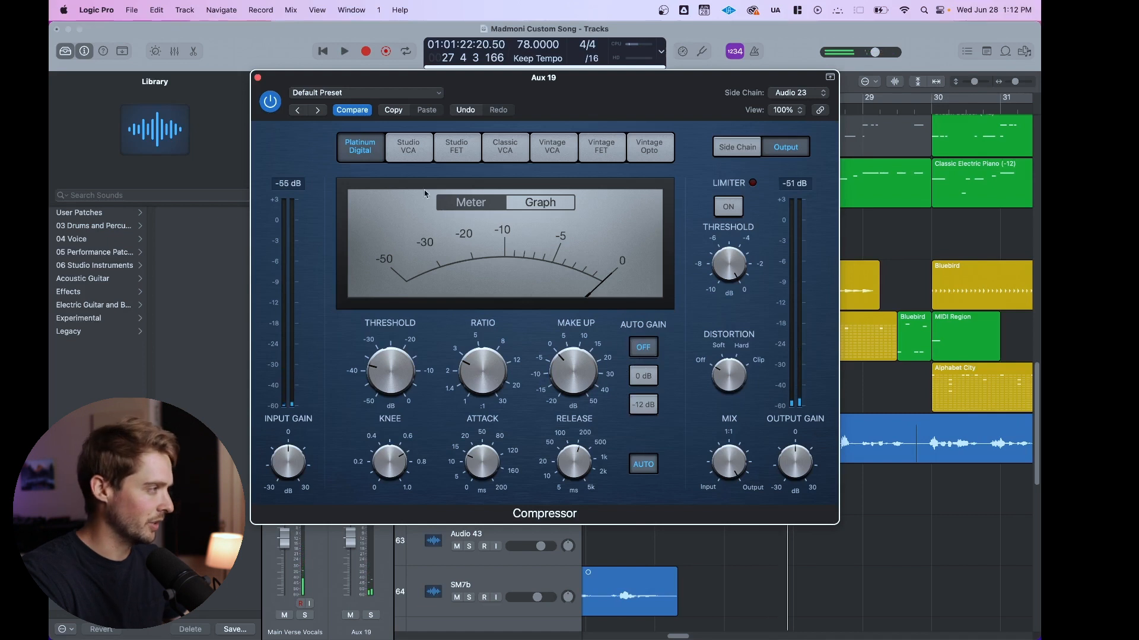
{"action": "left_click", "coordinate": [257, 77]}
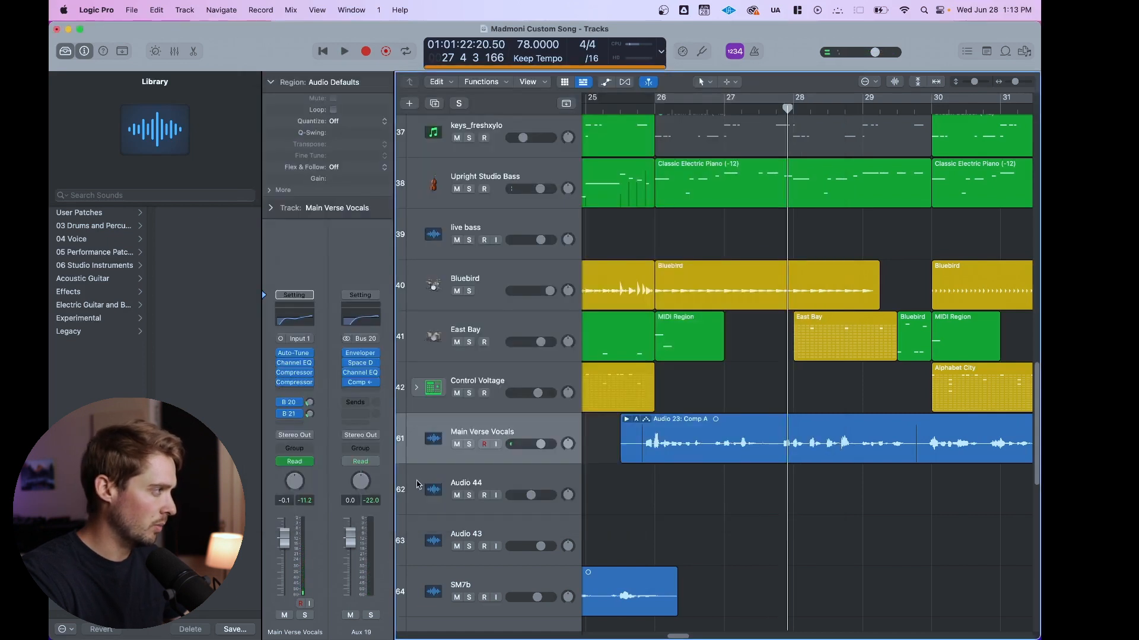
Play the verse and adjust the vocal's reverb send levels, setting the Bus 21 send to -21.0 dB
{"action": "key", "text": "space"}
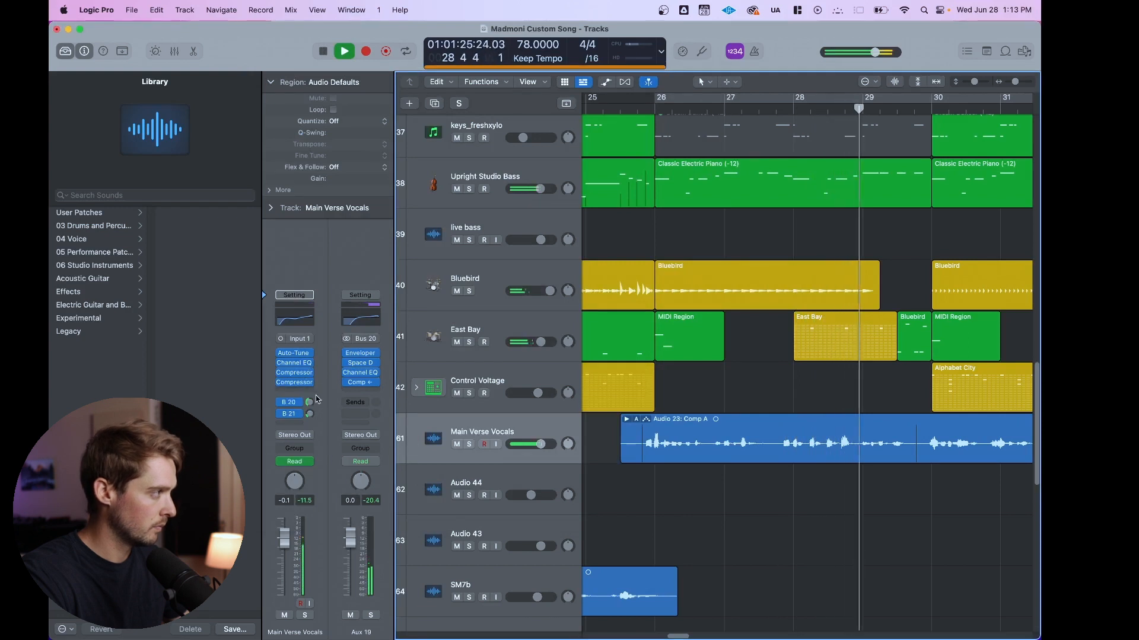
{"action": "left_click_drag", "start_coordinate": [310, 405], "coordinate": [310, 418]}
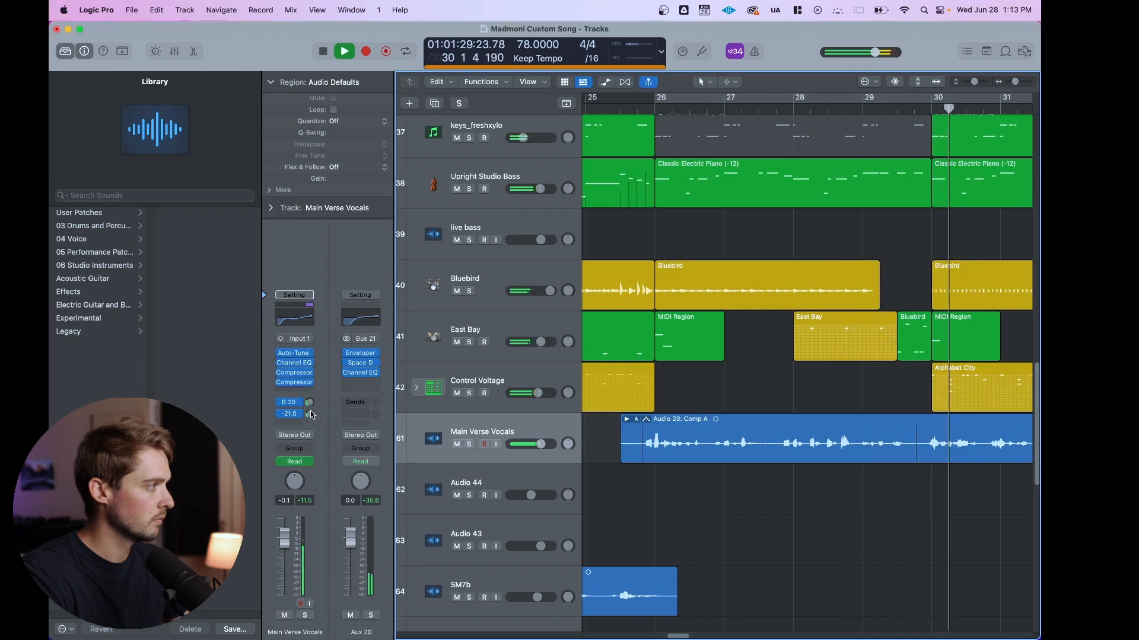
{"action": "key", "text": "space"}
Copy the side-chained Compressor from the Bus 20 aux to the Bus 21 aux and rebalance both vocal sends during playback
{"action": "key", "text": "x"}
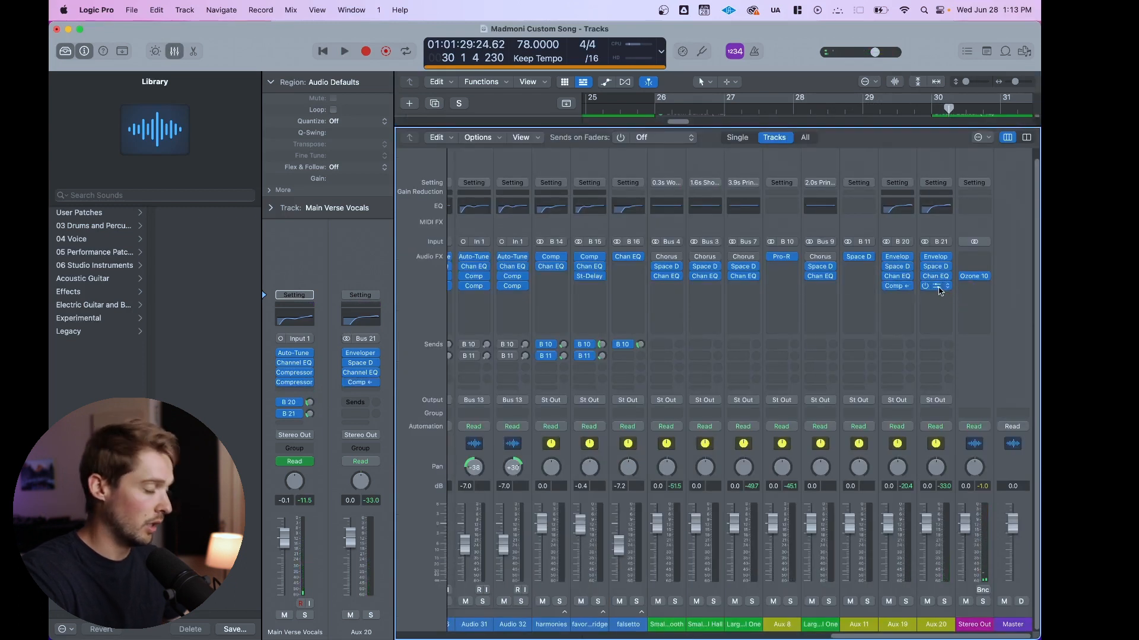
{"action": "key", "text": "x"}
{"action": "left_click", "coordinate": [633, 110]}
{"action": "key", "text": "space"}
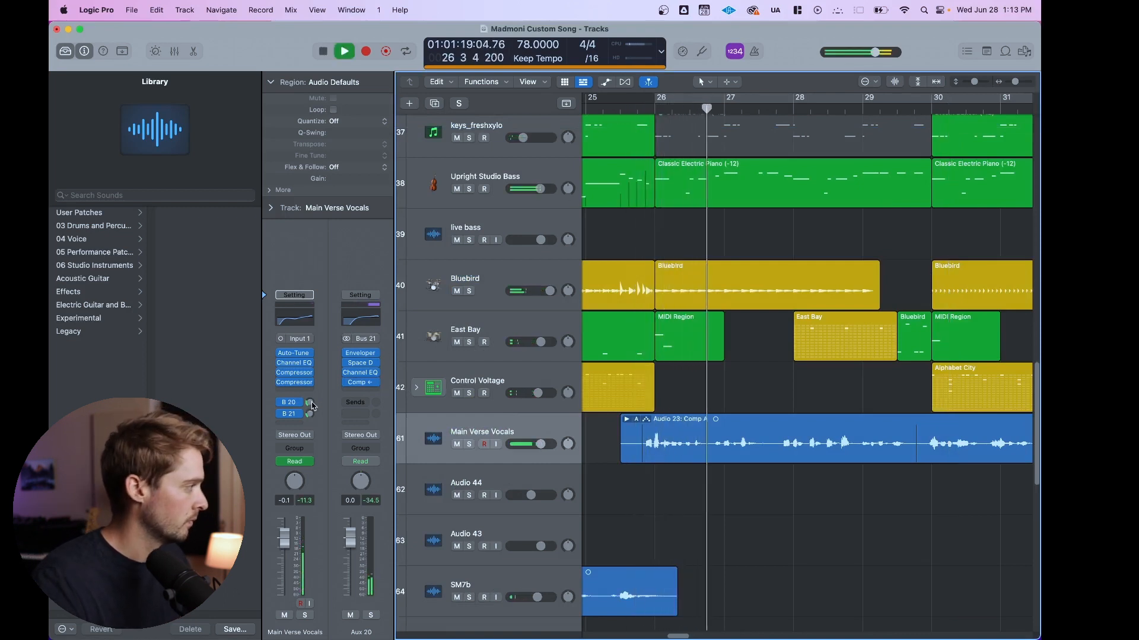
{"action": "left_click_drag", "start_coordinate": [311, 402], "coordinate": [309, 386]}
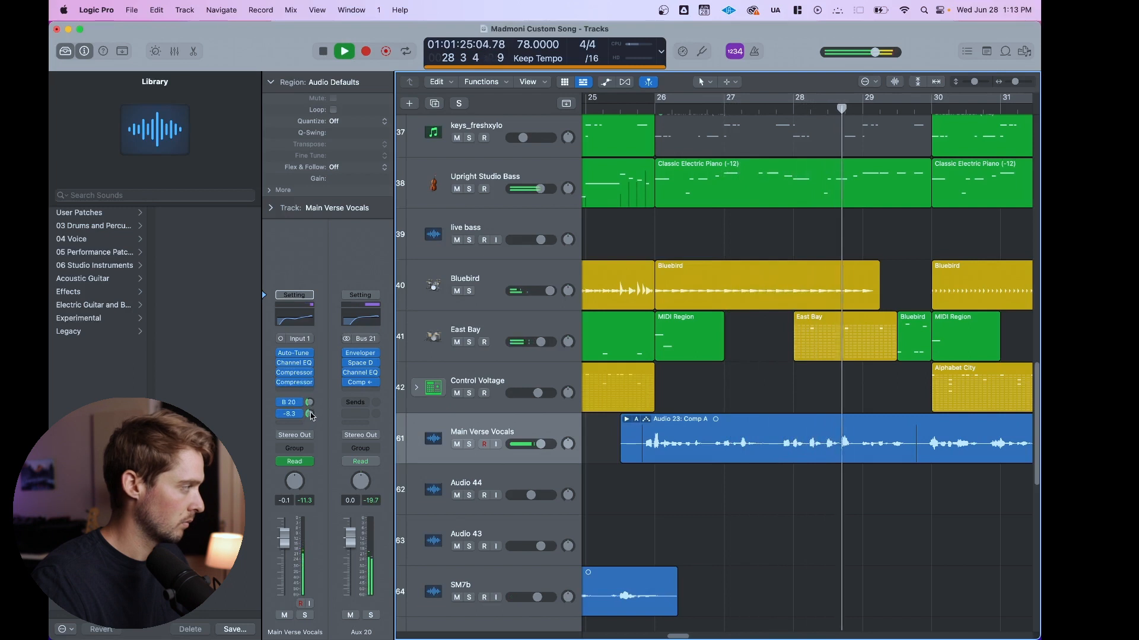
{"action": "left_click_drag", "start_coordinate": [310, 418], "coordinate": [304, 433]}
Review the Bus 20 aux's Compressor settings and duplicate that plug-in into the slot directly after it
{"action": "left_click", "coordinate": [297, 404]}
{"action": "left_click", "coordinate": [363, 385]}
{"action": "key", "text": "space"}
{"action": "left_click", "coordinate": [363, 383]}
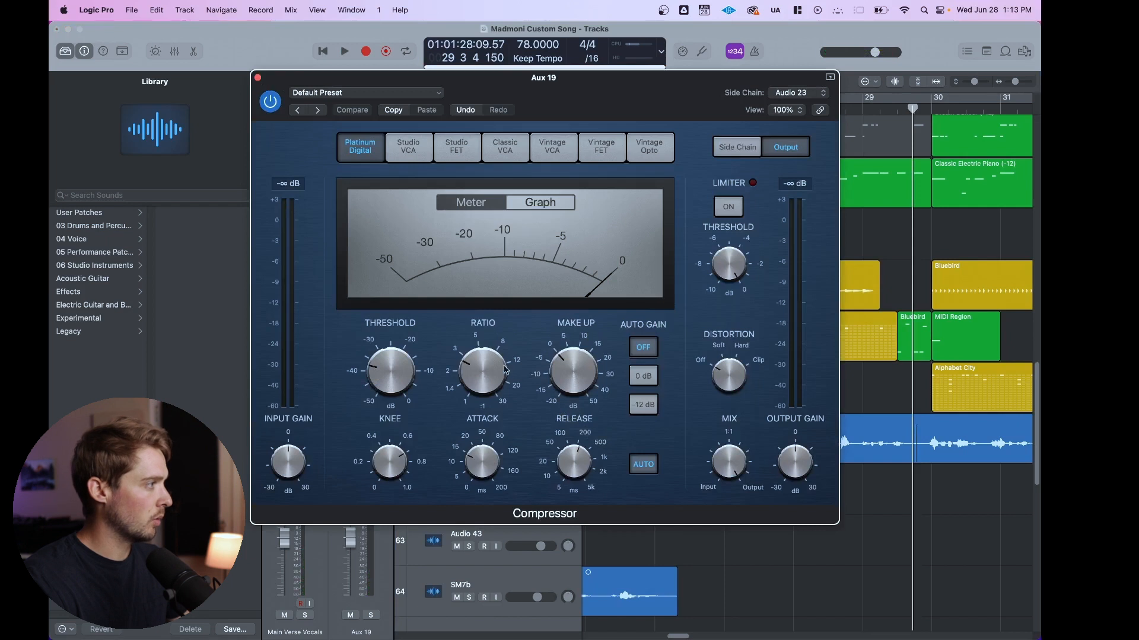
{"action": "left_click", "coordinate": [257, 77]}
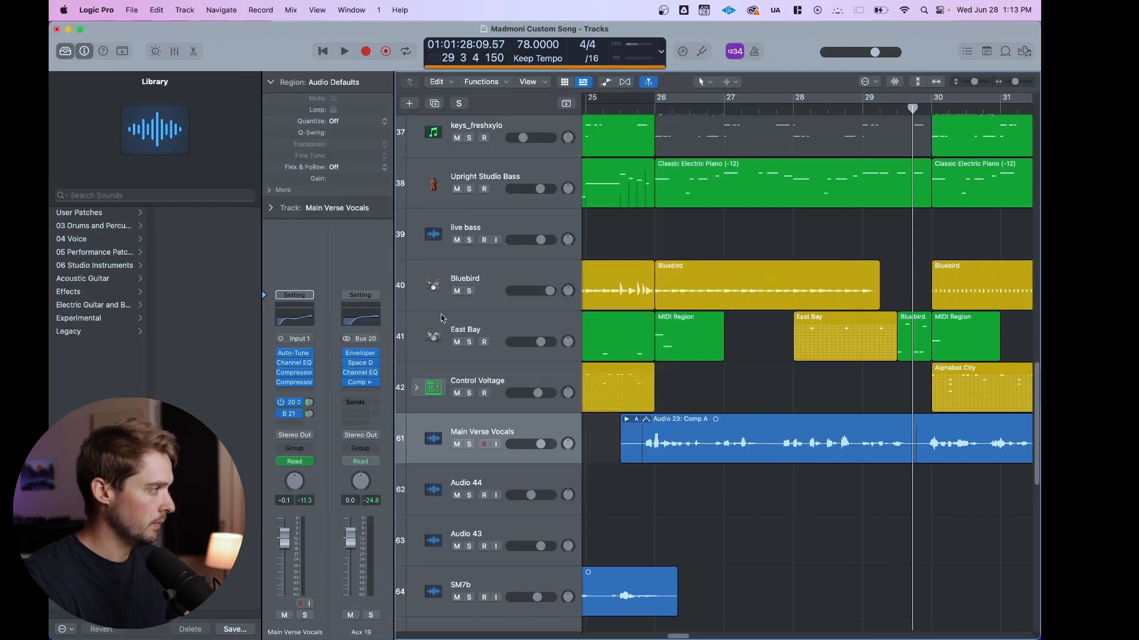
{"action": "left_click_drag", "start_coordinate": [364, 389], "coordinate": [368, 386]}
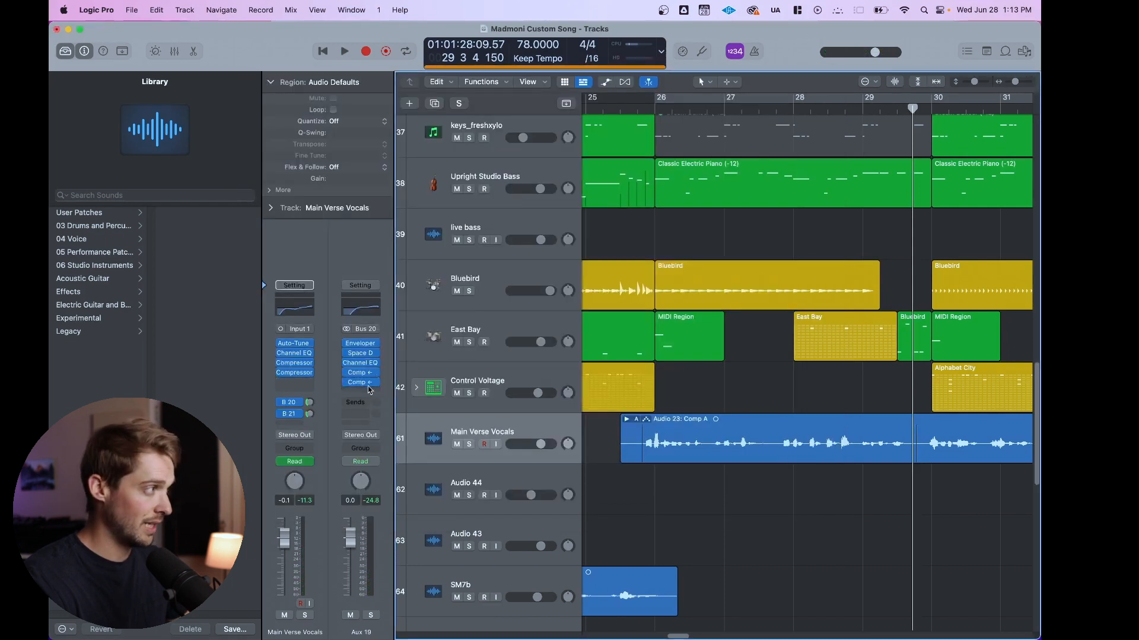
During playback, set the Bus 20 aux's second Compressor to a 91 ms release and a 1.8:1 ratio
{"action": "left_click", "coordinate": [676, 130]}
{"action": "key", "text": "shift+space"}
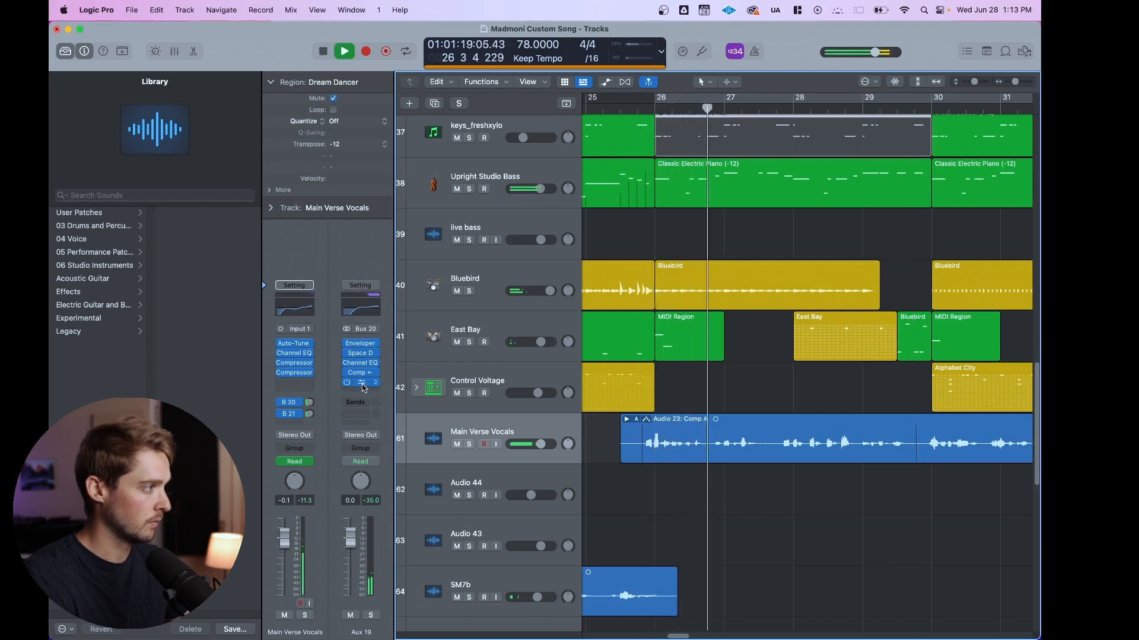
{"action": "right_click", "coordinate": [361, 383]}
{"action": "left_click", "coordinate": [365, 382]}
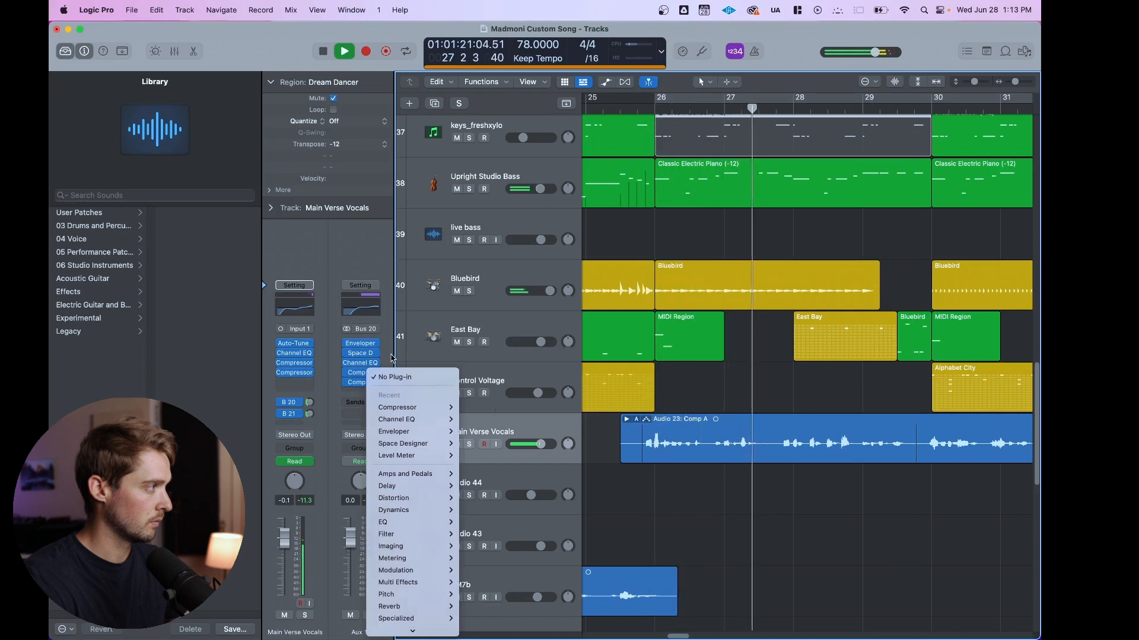
{"action": "left_click", "coordinate": [364, 383]}
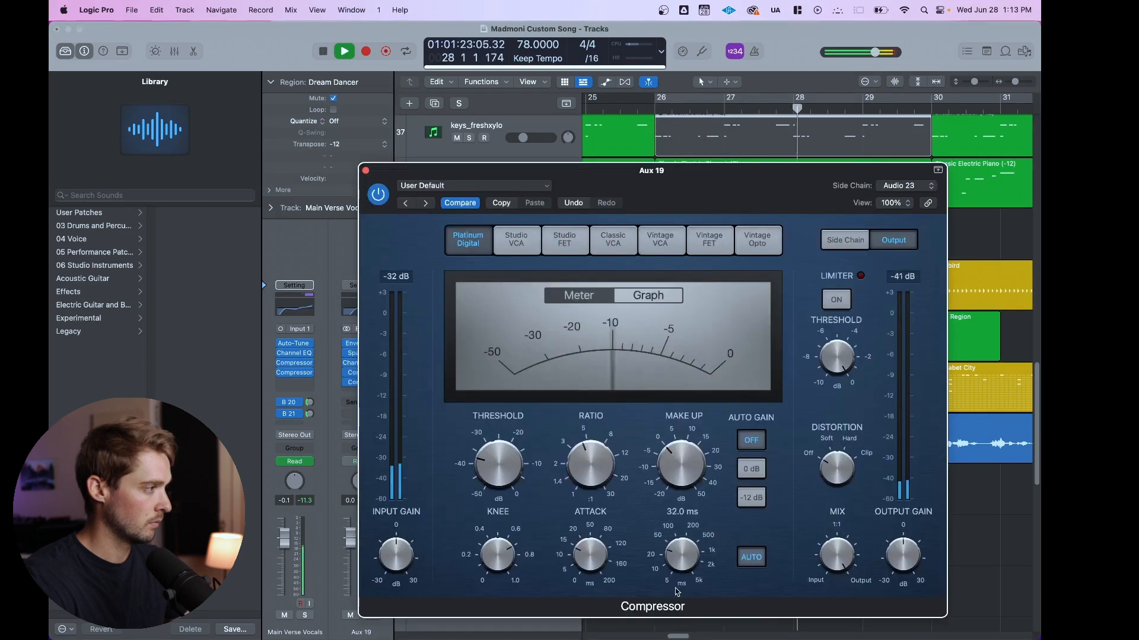
{"action": "mouse_move", "coordinate": [685, 557]}
{"action": "left_mouse_down"}
{"action": "mouse_move", "coordinate": [688, 544]}
{"action": "mouse_move", "coordinate": [682, 554]}
{"action": "left_mouse_up"}
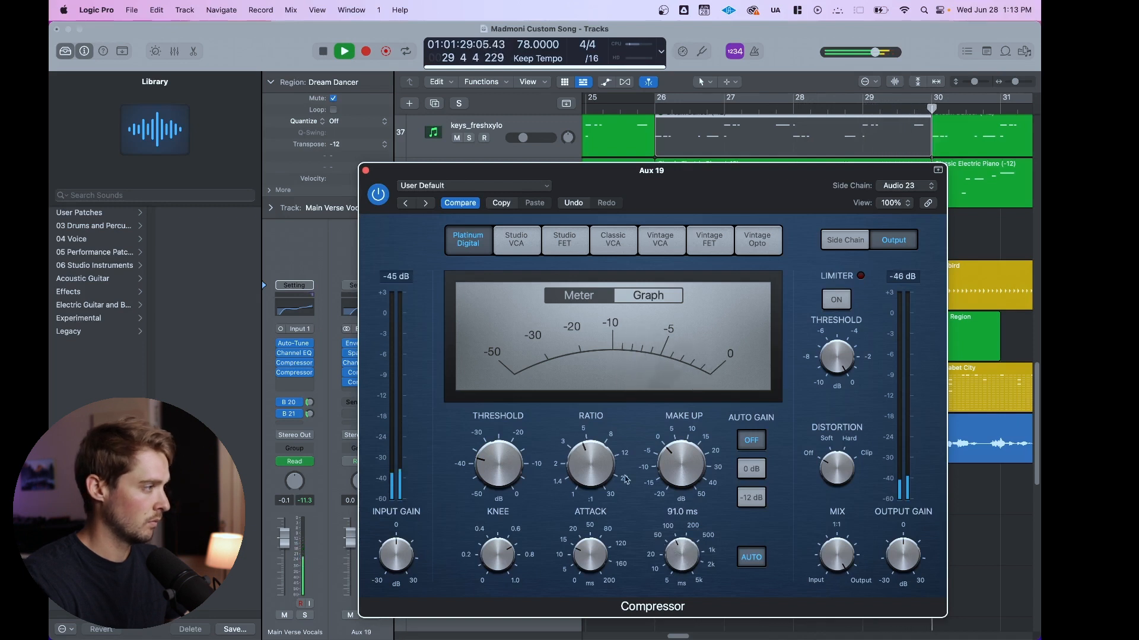
{"action": "left_click_drag", "start_coordinate": [586, 470], "coordinate": [590, 493]}
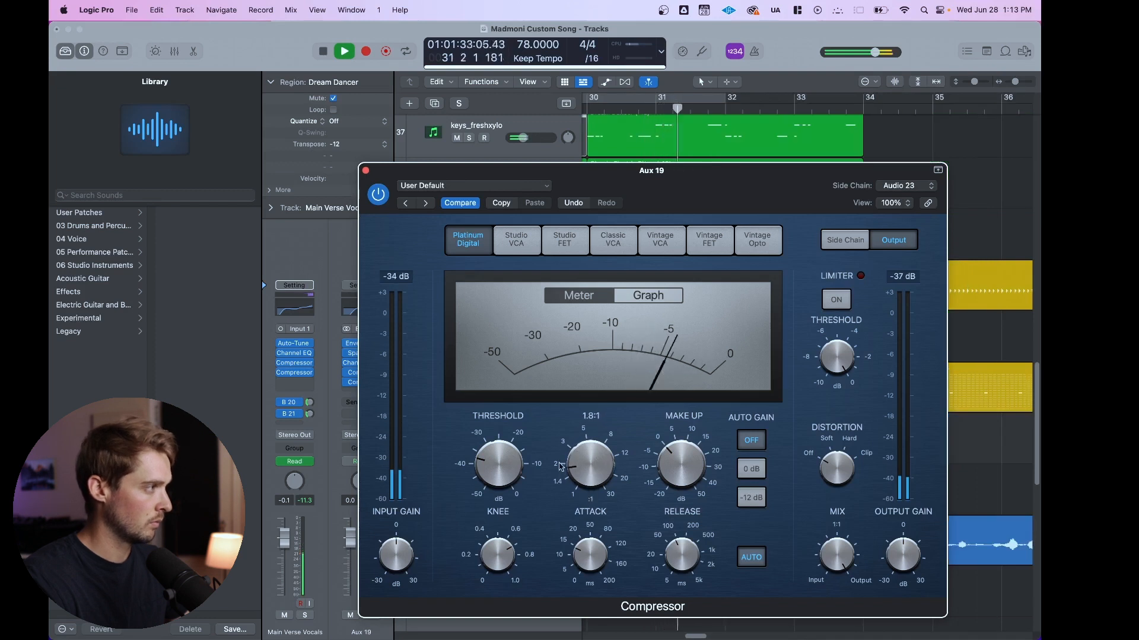
{"action": "left_click", "coordinate": [367, 171]}
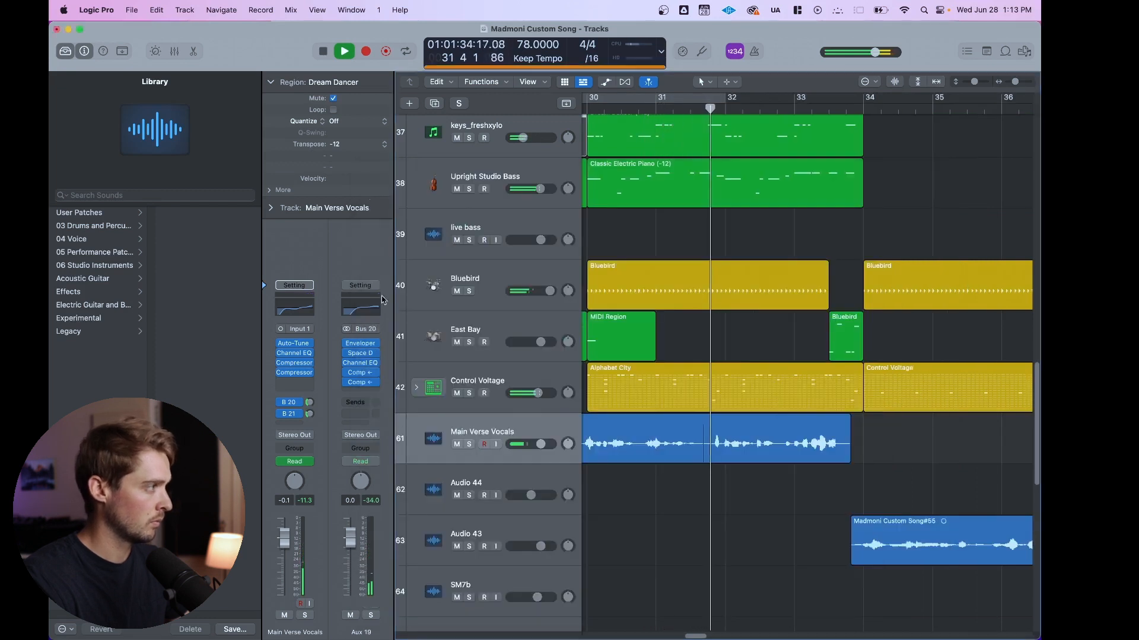
Readjust the ratio of the Bus 20 aux's first Compressor during playback, and bypass the second Compressor
{"action": "left_click", "coordinate": [362, 375]}
{"action": "left_click_drag", "start_coordinate": [482, 373], "coordinate": [481, 383]}
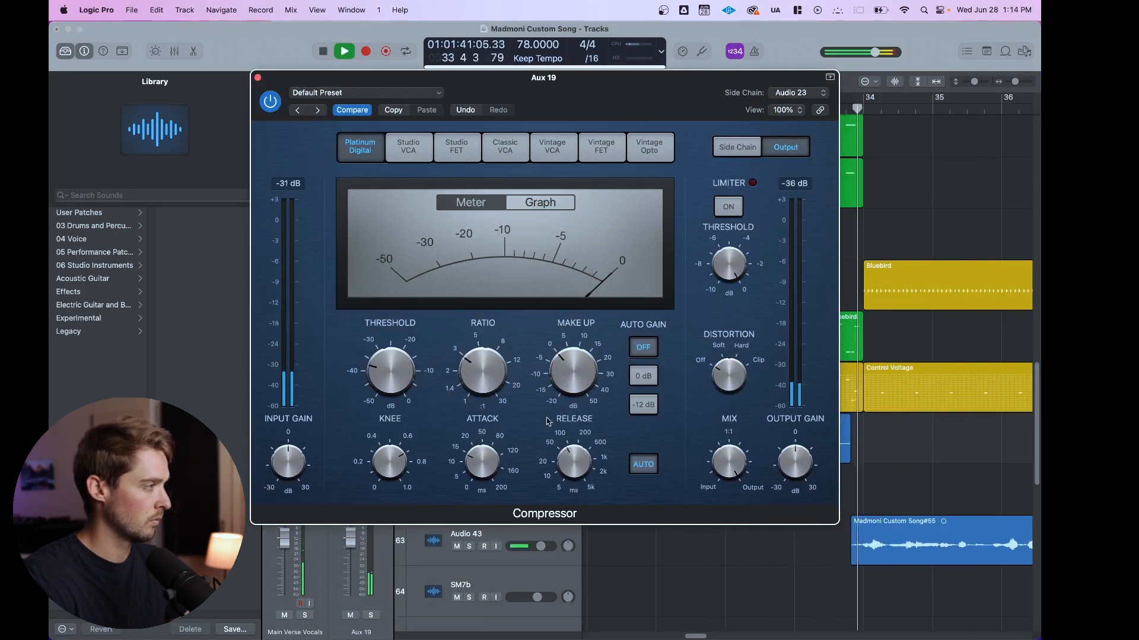
{"action": "left_click", "coordinate": [258, 79]}
{"action": "key", "text": "space"}
Play the verse from before bar 26 and rebalance the vocal's reverb sends, setting Bus 20 to -9.2 dB and adjusting Bus 21
{"action": "scroll", "coordinate": [700, 389], "scroll_direction": "left", "scroll_amount": 10}
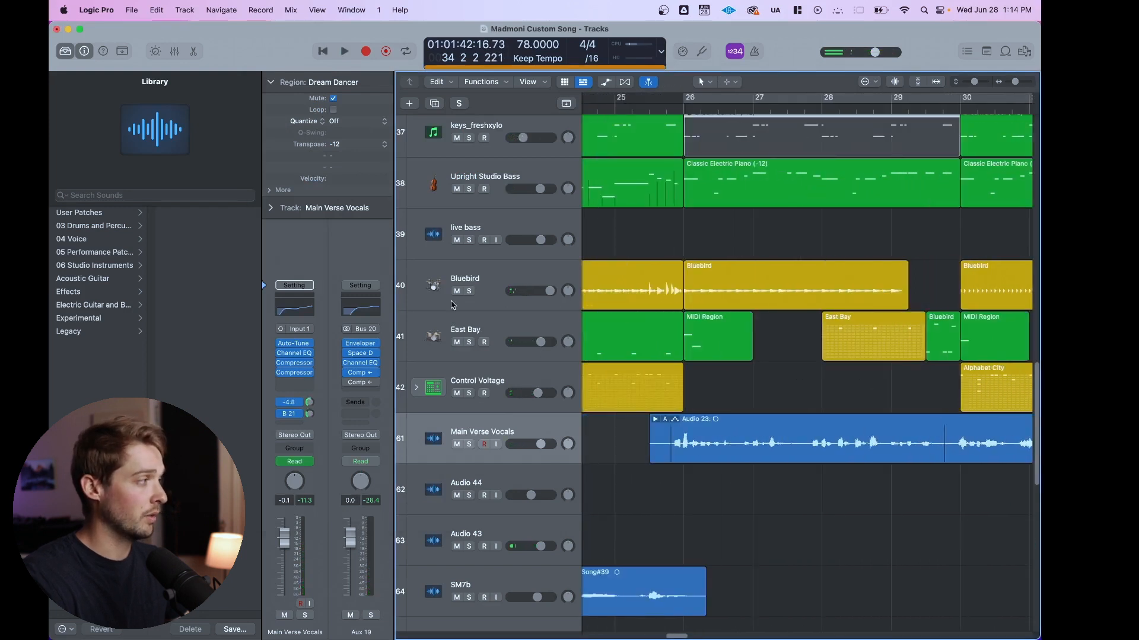
{"action": "left_click", "coordinate": [663, 110]}
{"action": "key", "text": "space"}
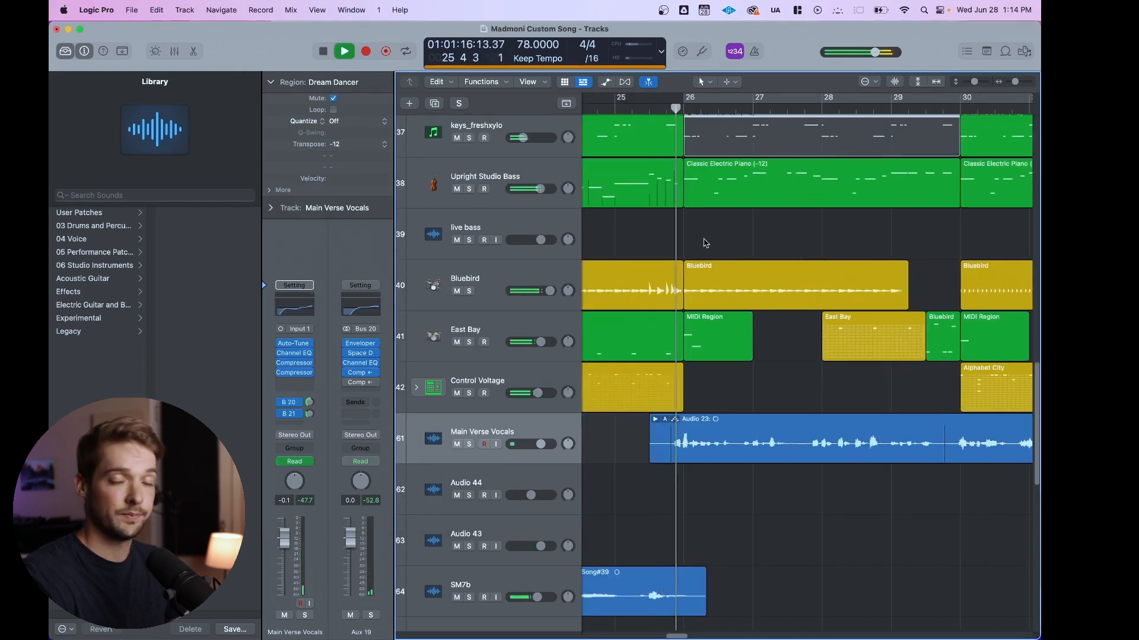
{"action": "left_click", "coordinate": [309, 402]}
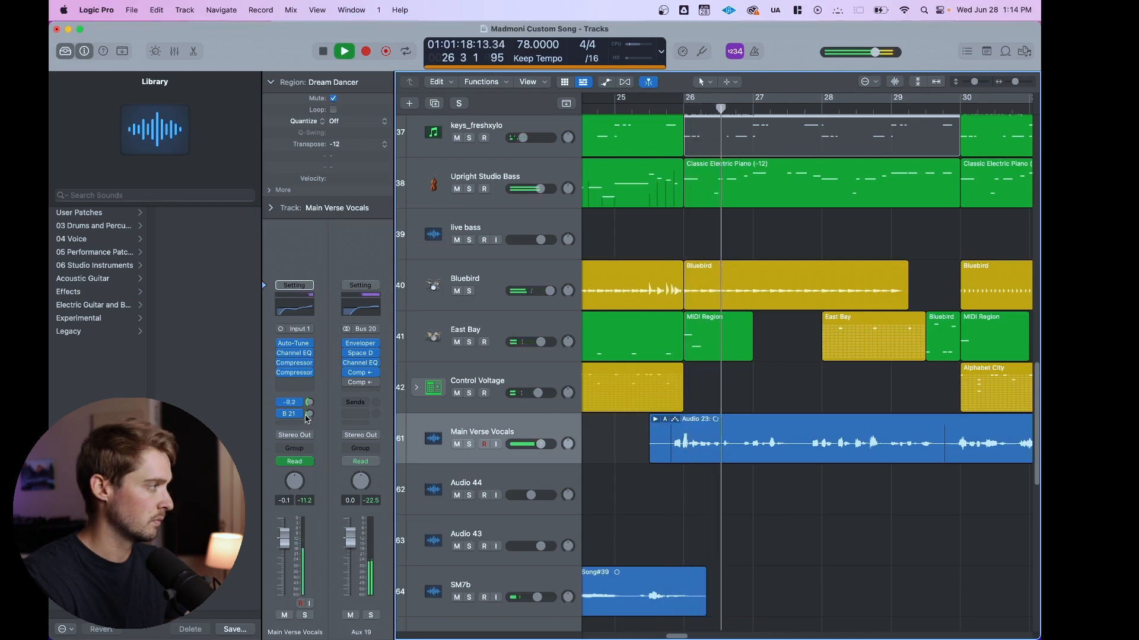
{"action": "left_click_drag", "start_coordinate": [307, 414], "coordinate": [315, 408]}
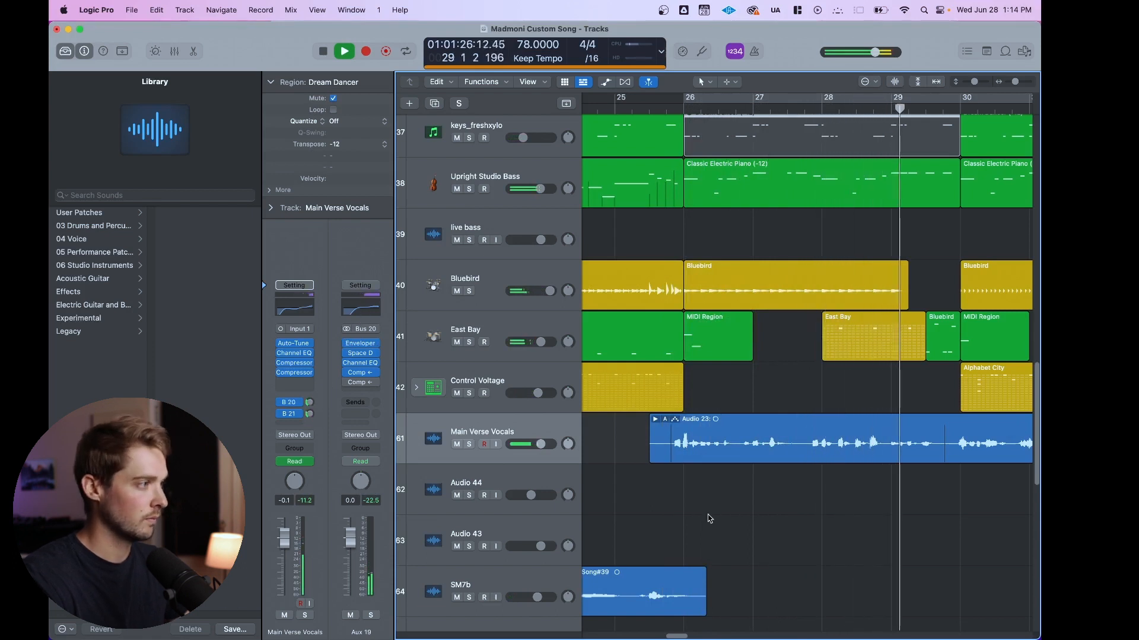
{"action": "key", "text": "space"}
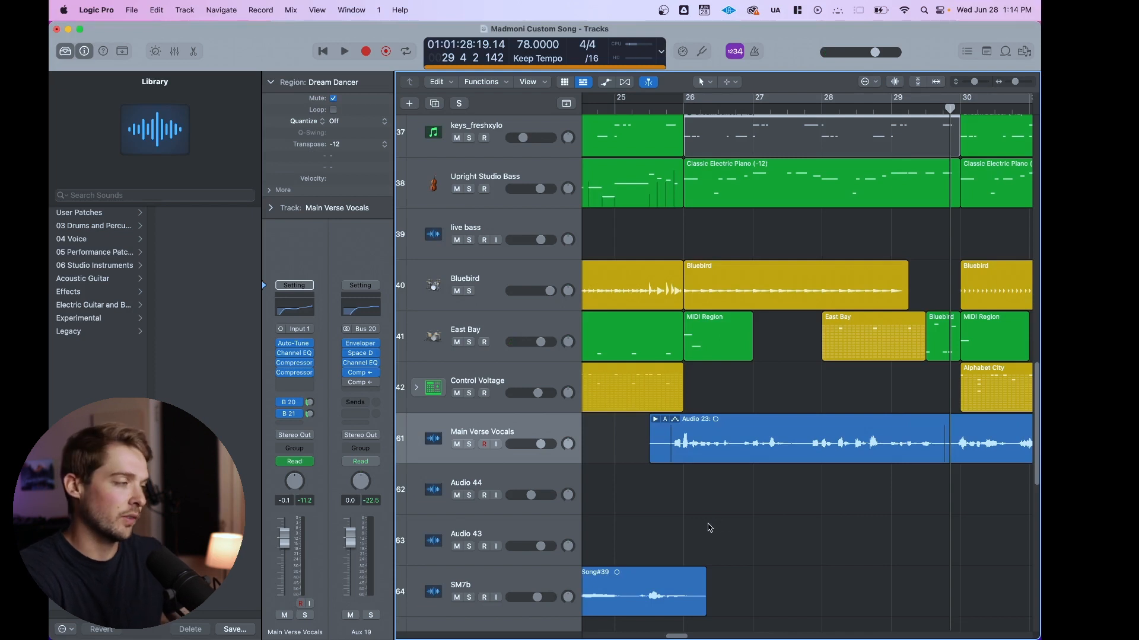
Add a third send on the Main Verse Vocals channel, routed to Bus 22
{"action": "left_click", "coordinate": [290, 427]}
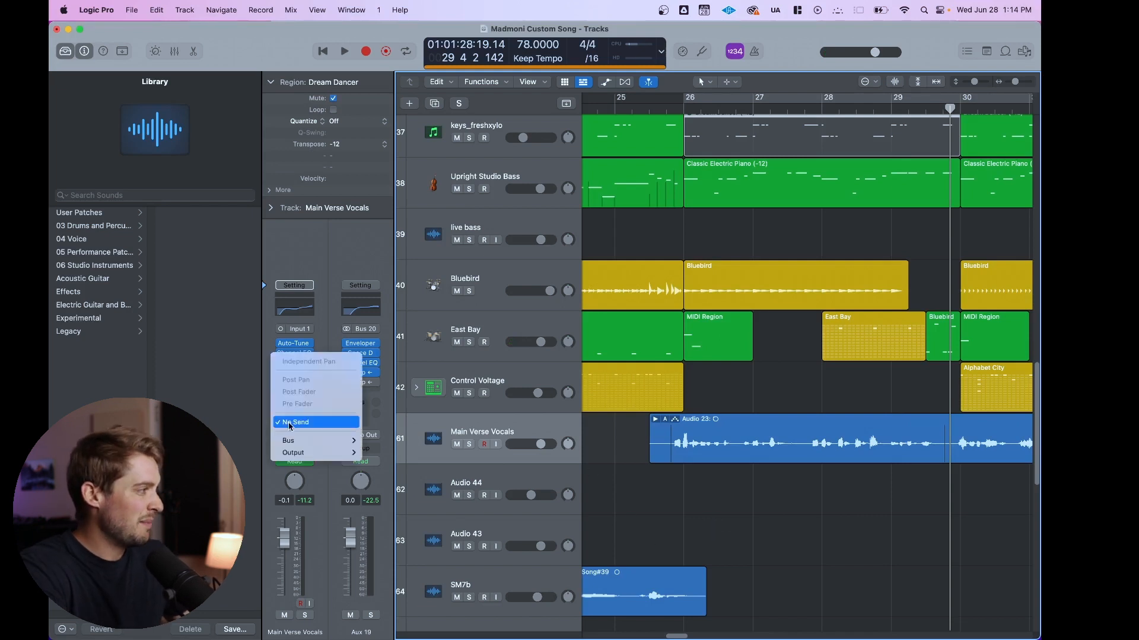
{"action": "mouse_move", "coordinate": [292, 441]}
{"action": "left_click", "coordinate": [420, 417]}
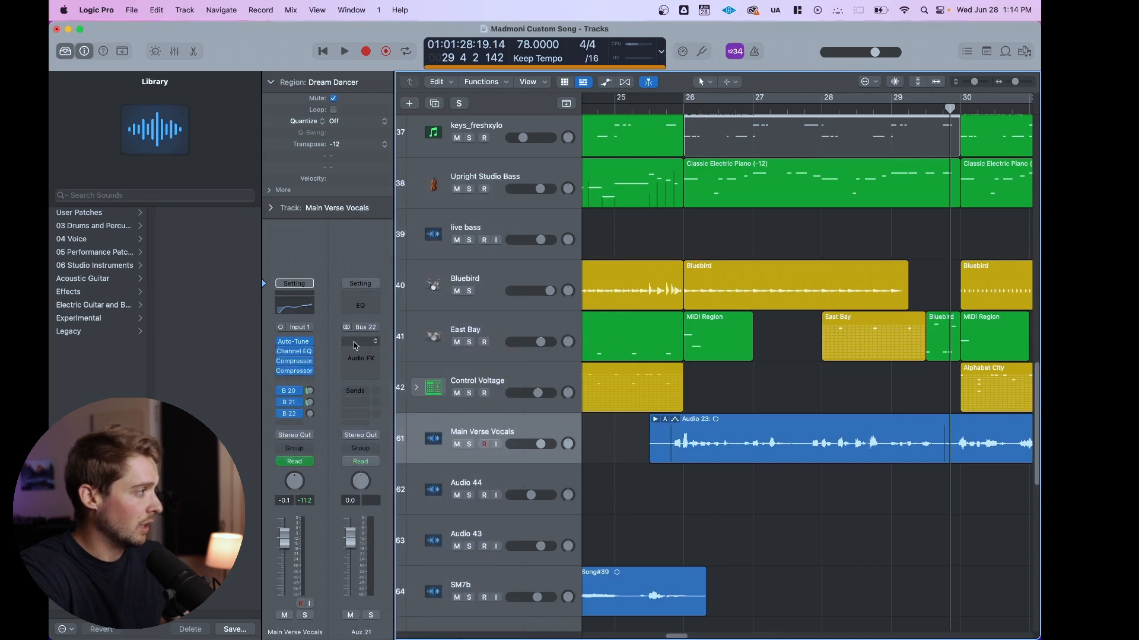
Copy the Enveloper, Space Designer, Channel EQ and side-chained Compressor from the Bus 21 aux to the Bus 22 aux
{"action": "left_click", "coordinate": [355, 346]}
{"action": "key", "text": "Escape"}
{"action": "key", "text": "x"}
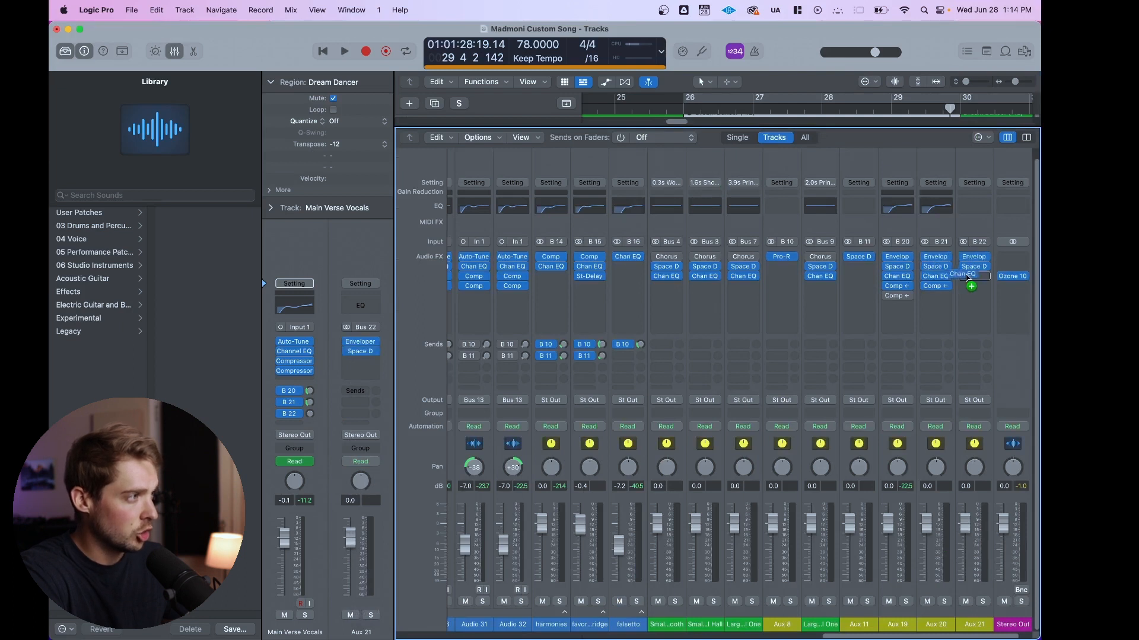
{"action": "left_click_drag", "start_coordinate": [972, 279], "coordinate": [973, 277]}
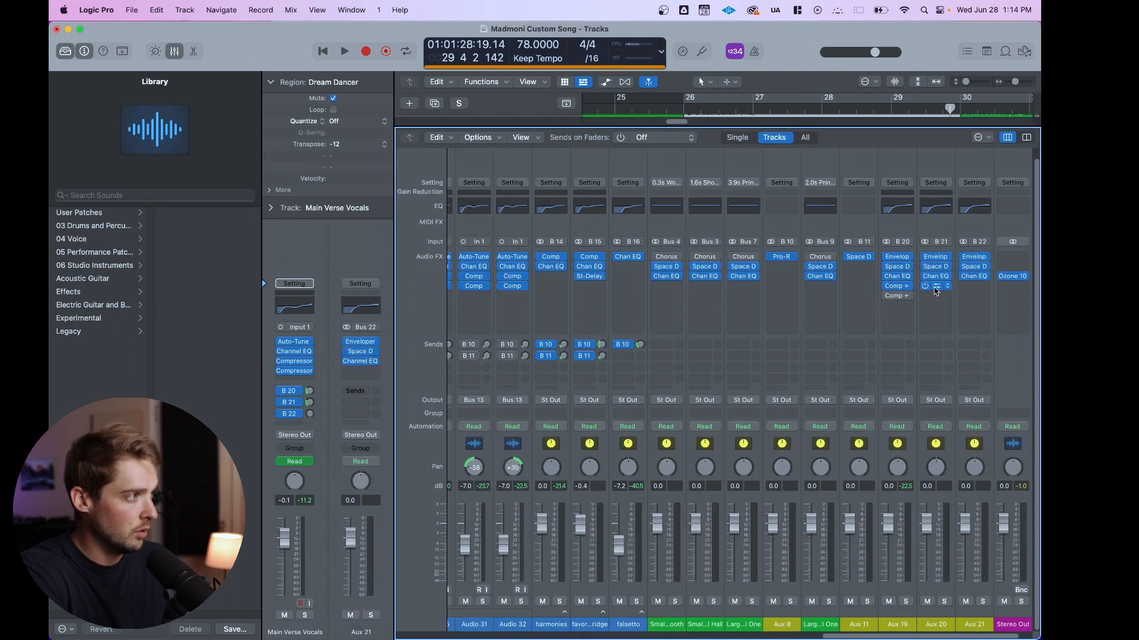
Replace the Space Designer on the Bus 22 aux with a Stereo Delay in stereo, keeping its default preset
{"action": "left_click", "coordinate": [987, 268]}
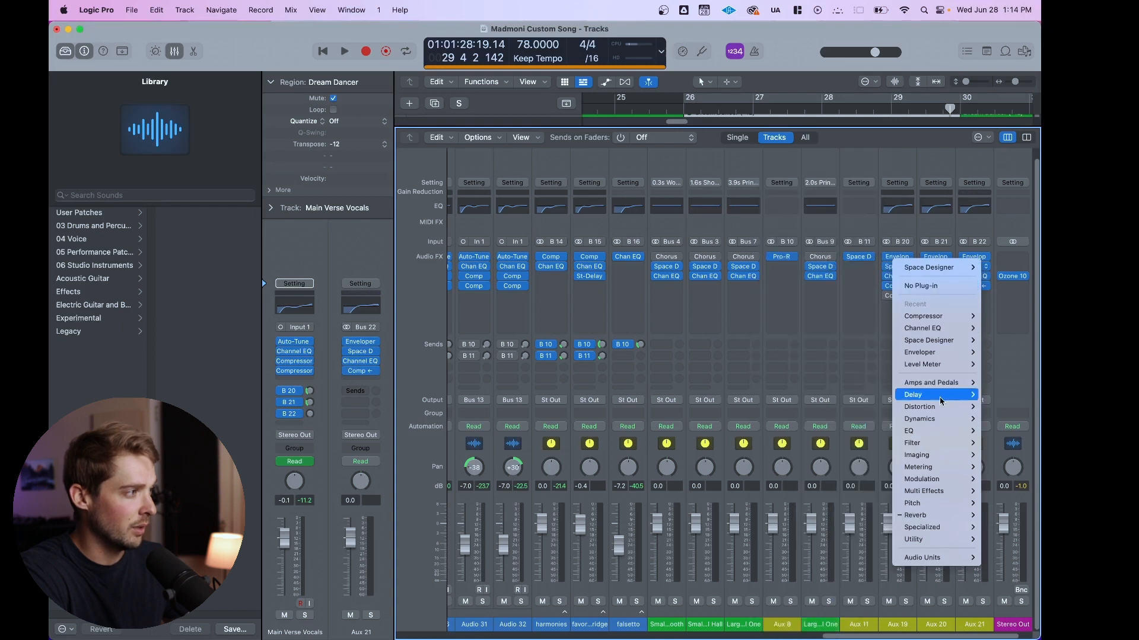
{"action": "mouse_move", "coordinate": [941, 395]}
{"action": "mouse_move", "coordinate": [834, 399]}
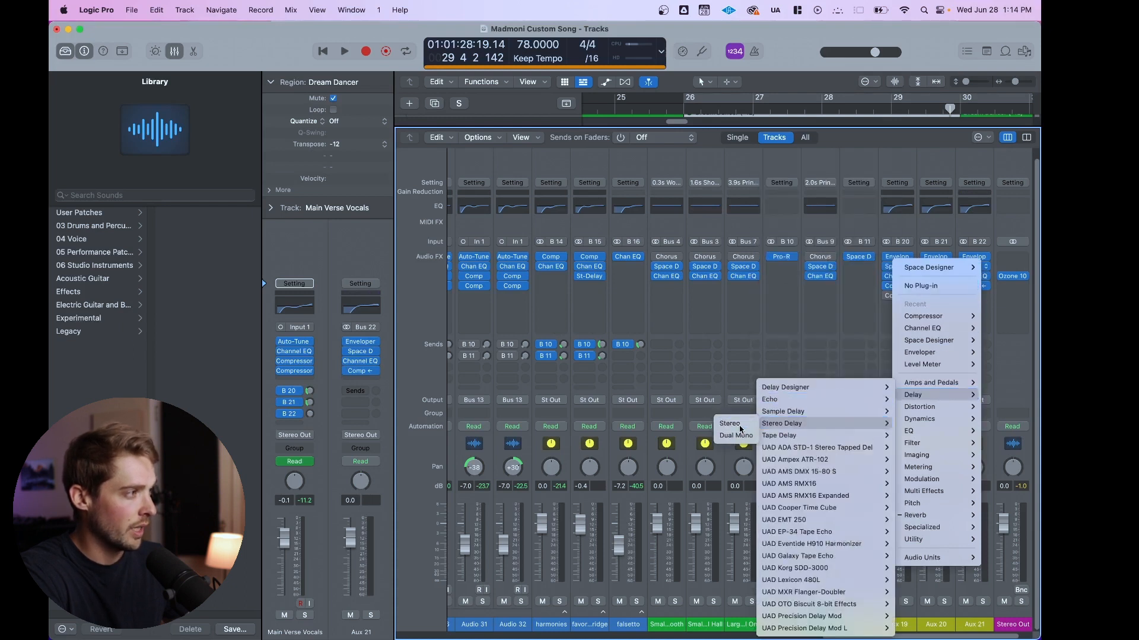
{"action": "left_click", "coordinate": [740, 426]}
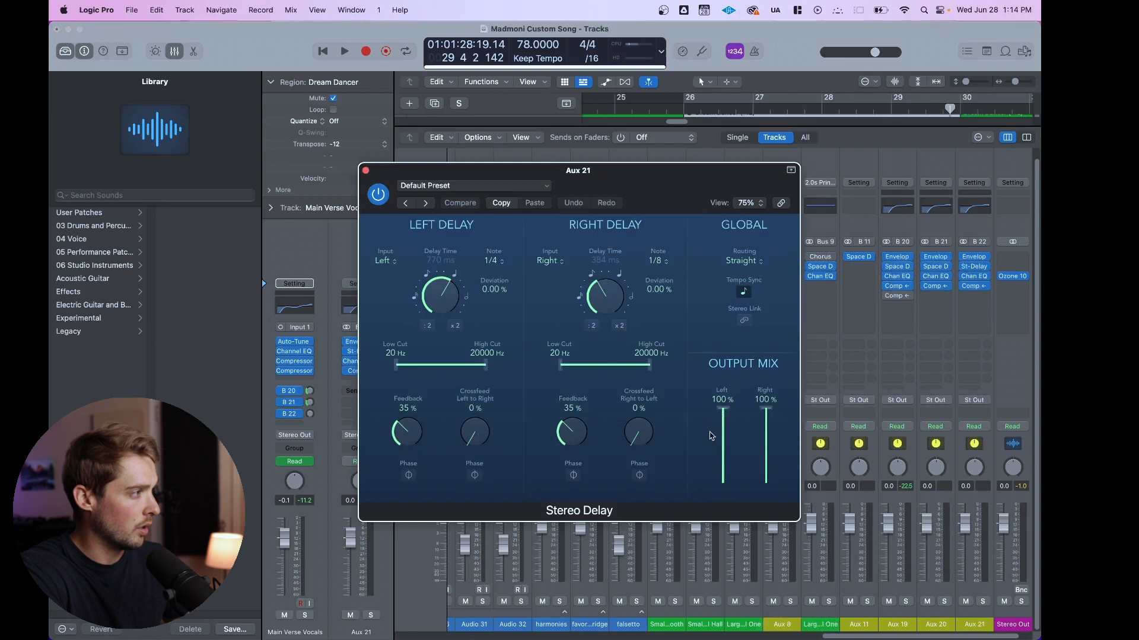
{"action": "left_click", "coordinate": [366, 171]}
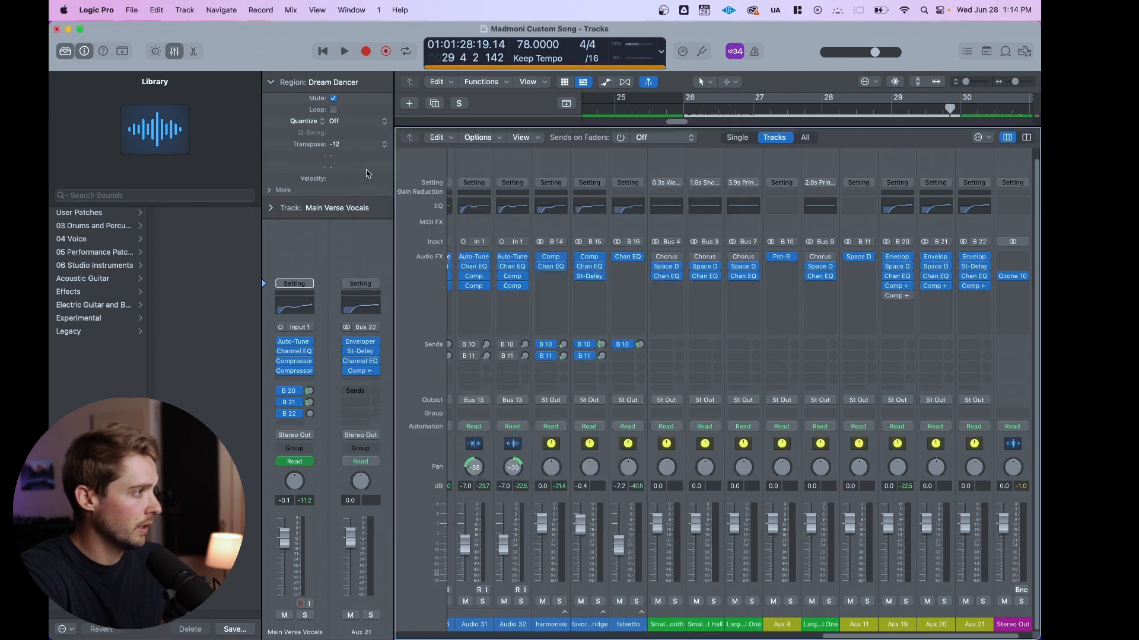
Raise the vocal's Bus 22 send during playback and add a Space Designer after the Compressor on the Bus 22 aux
{"action": "key", "text": "x"}
{"action": "key", "text": "space"}
{"action": "left_click", "coordinate": [689, 114]}
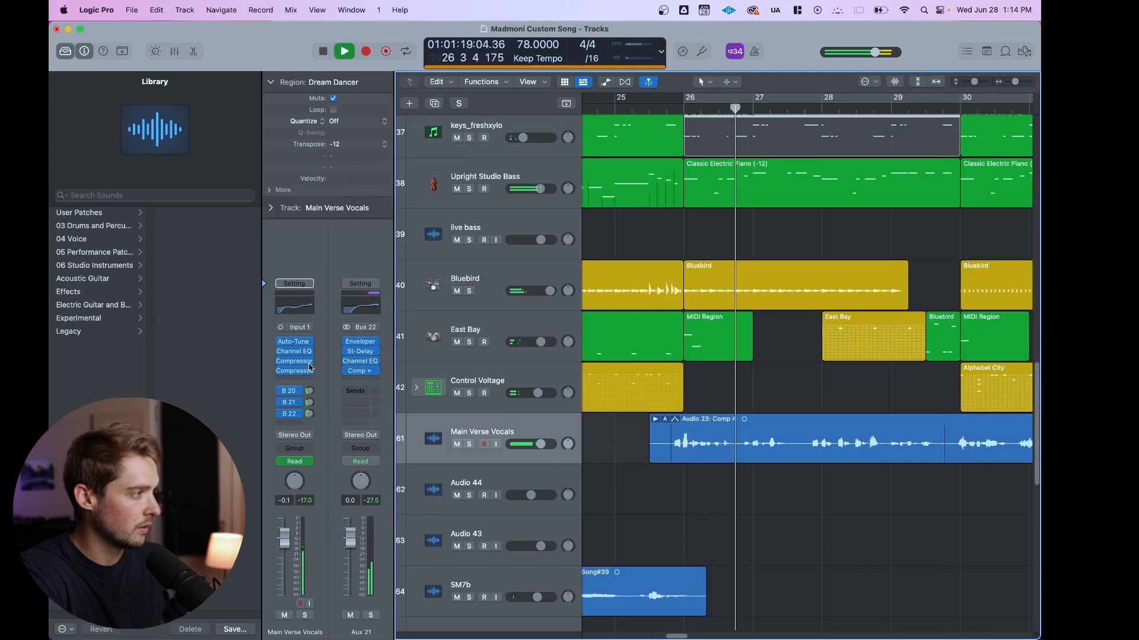
{"action": "left_click", "coordinate": [358, 383]}
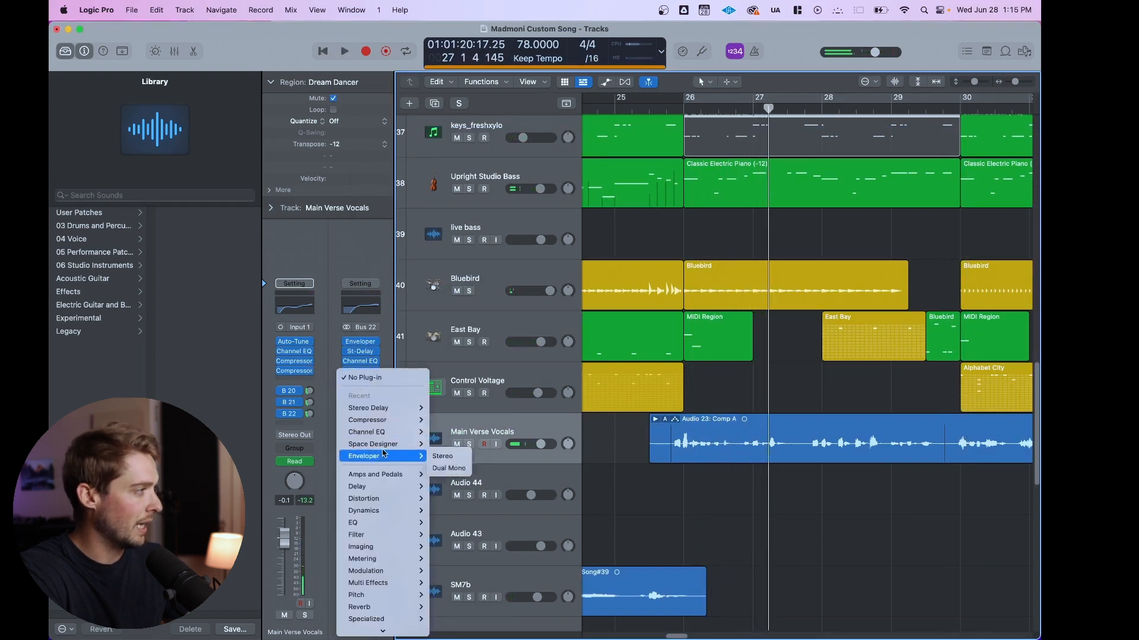
{"action": "left_click", "coordinate": [761, 82]}
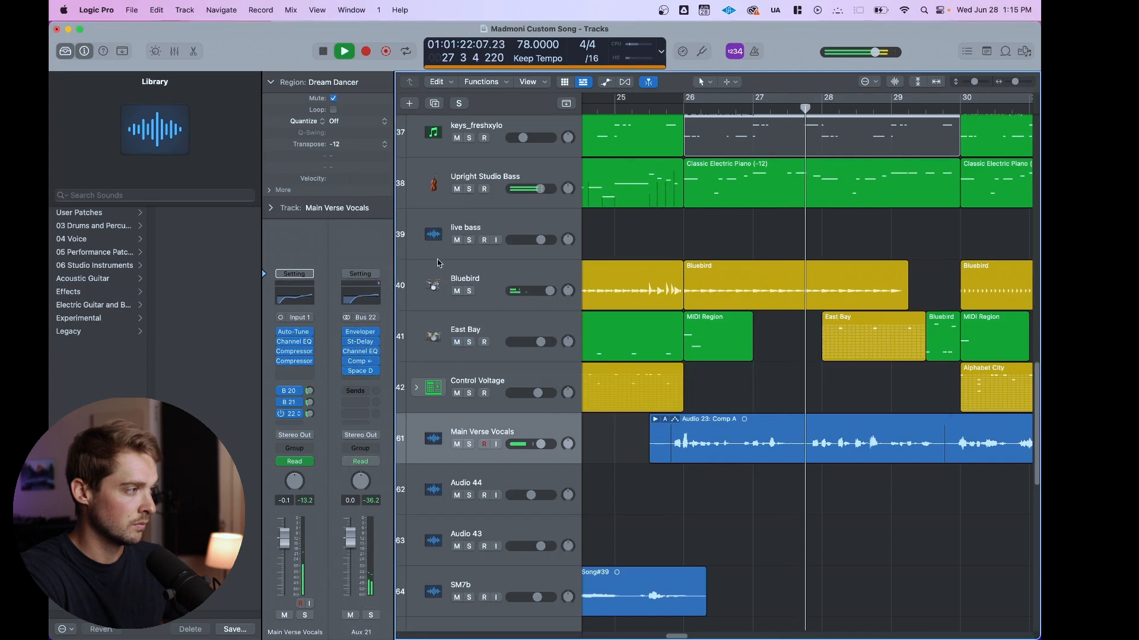
Lower the high cut of the Bus 22 aux's Channel EQ to 1630 Hz and listen to the filtered delay
{"action": "left_click", "coordinate": [360, 352]}
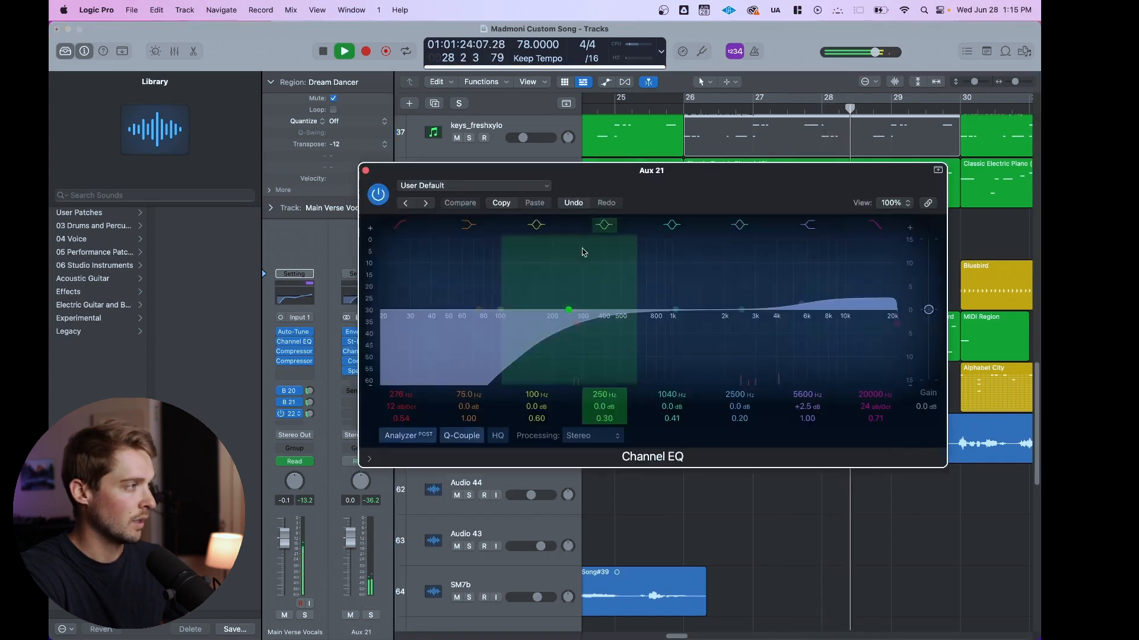
{"action": "key", "text": "space"}
{"action": "left_click_drag", "start_coordinate": [882, 301], "coordinate": [699, 333]}
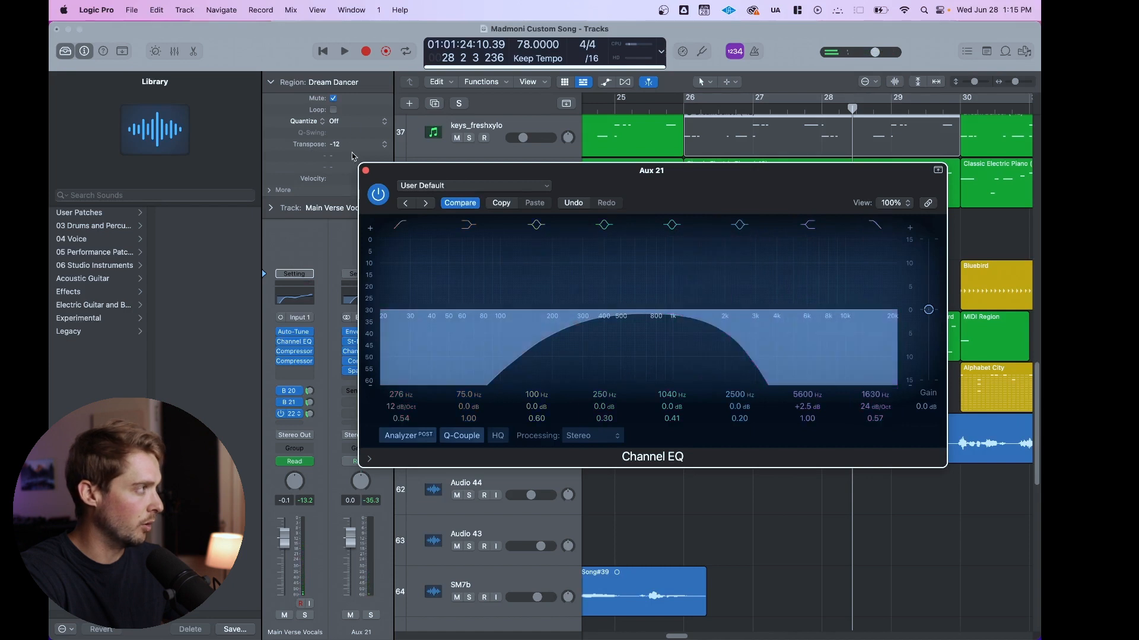
{"action": "left_click", "coordinate": [366, 171]}
{"action": "key", "text": "space"}
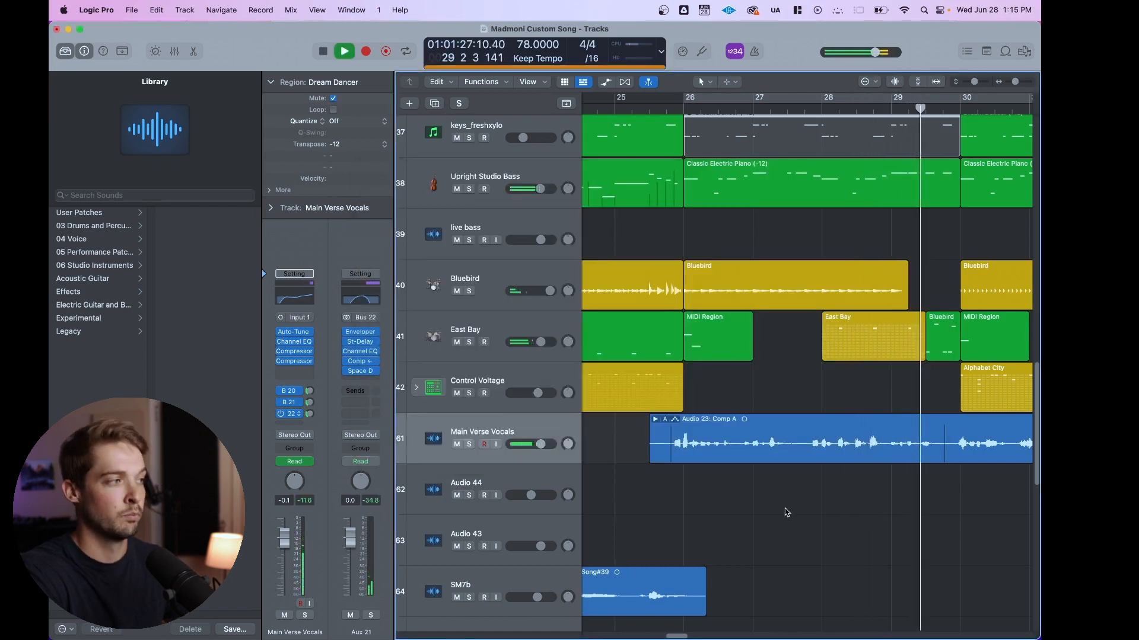
{"action": "key", "text": "space"}
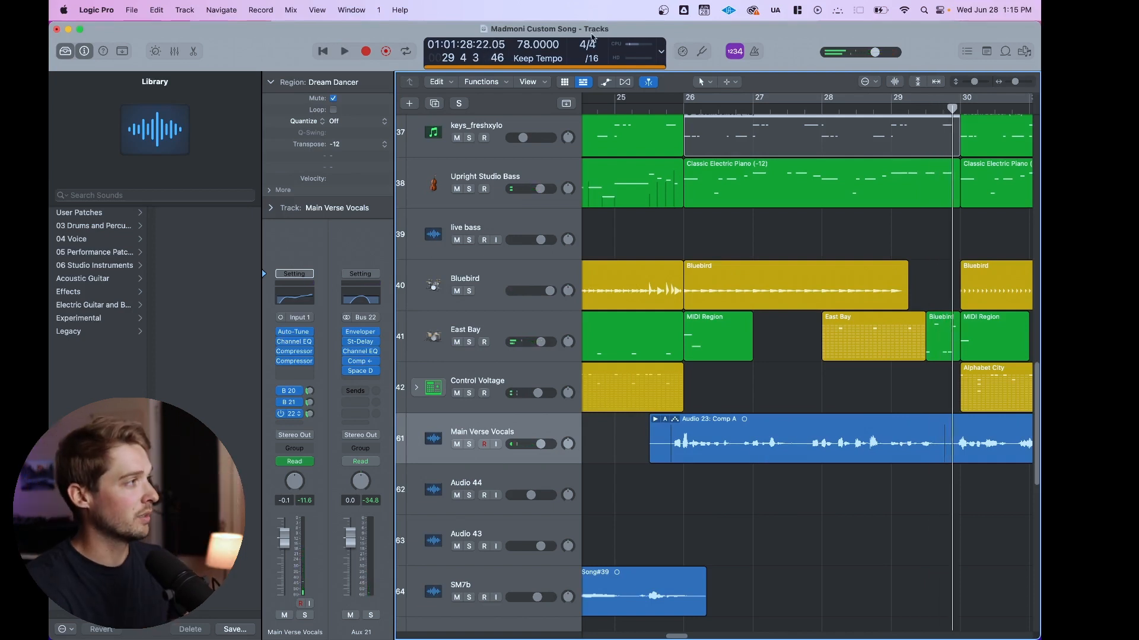
Play the verse from before bar 26 and check the three vocal effect auxes in the Mixer
{"action": "left_click", "coordinate": [668, 108]}
{"action": "key", "text": "x"}
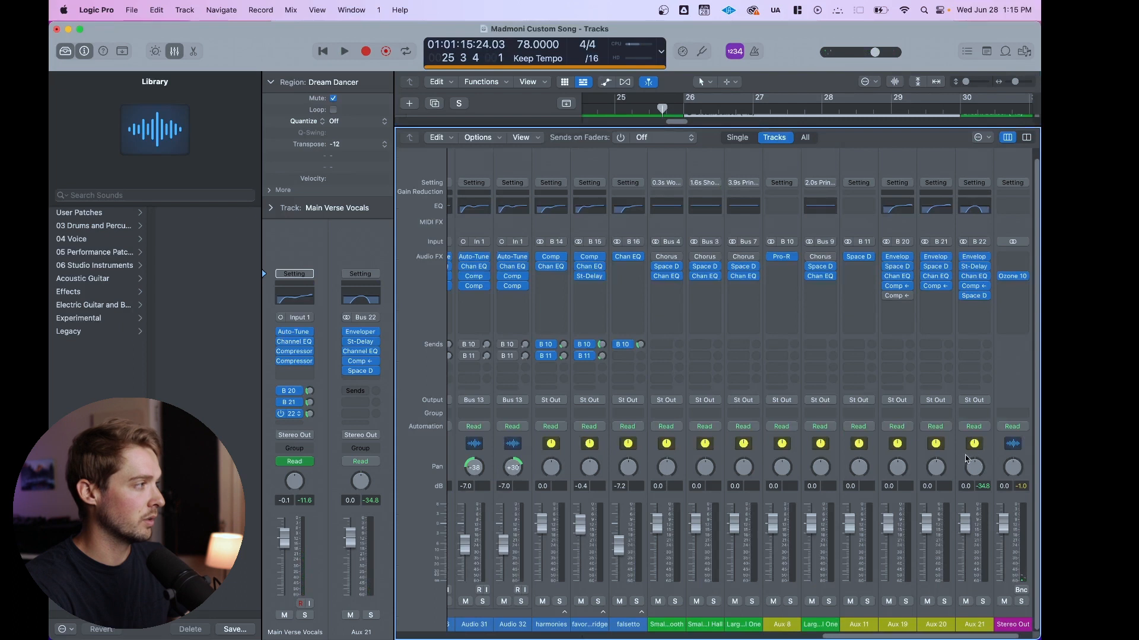
{"action": "key", "text": "x"}
{"action": "key", "text": "space"}
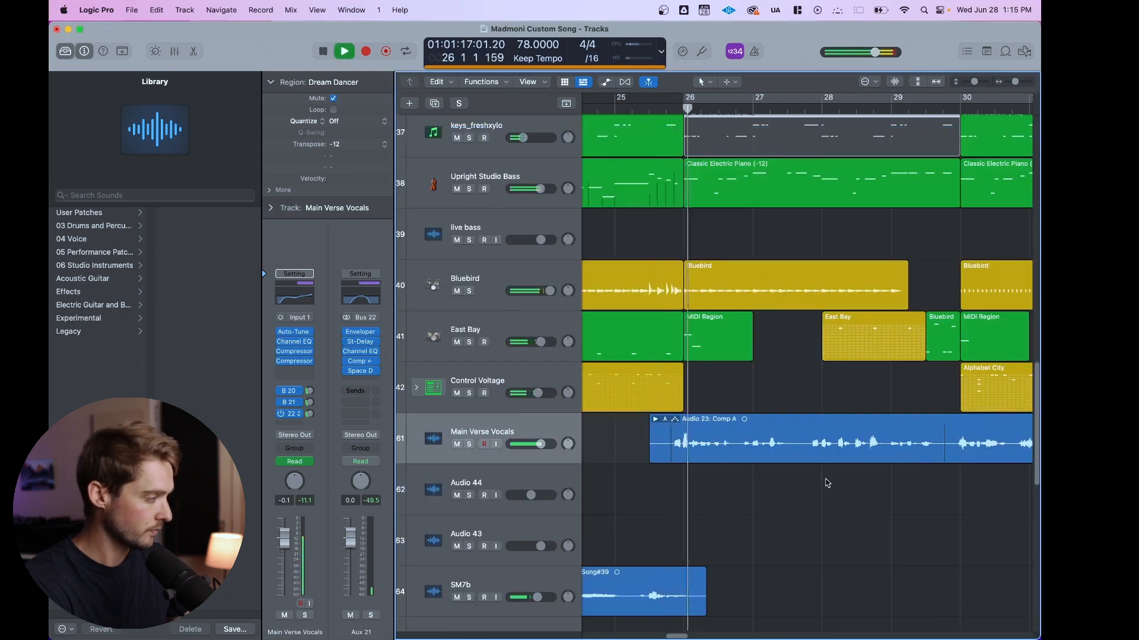
{"action": "key", "text": "x"}
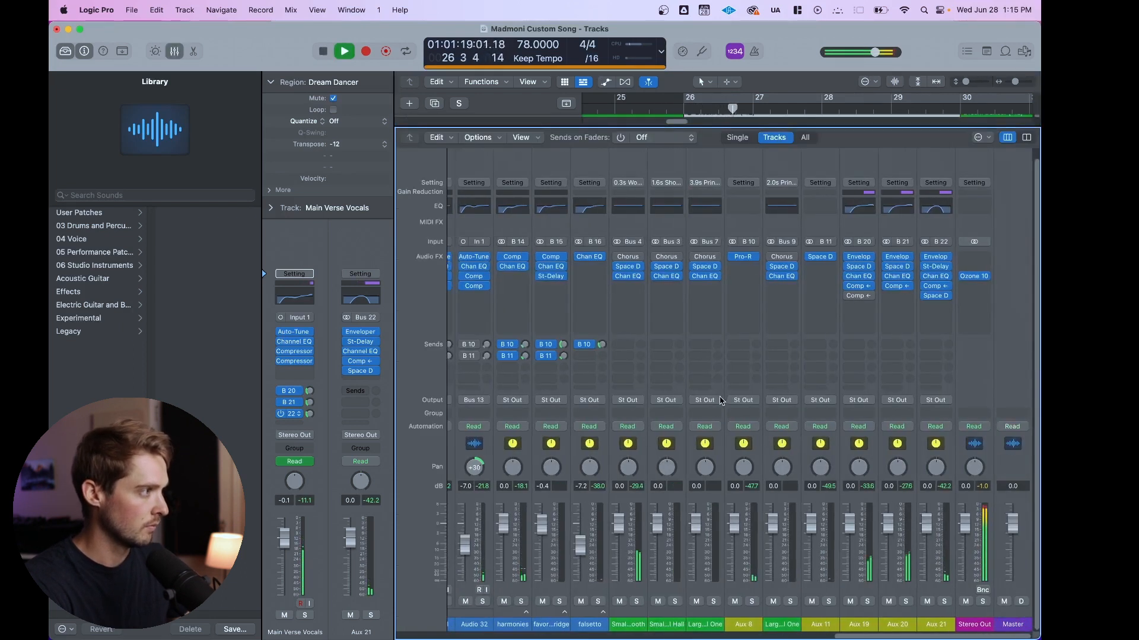
{"action": "key", "text": "x"}
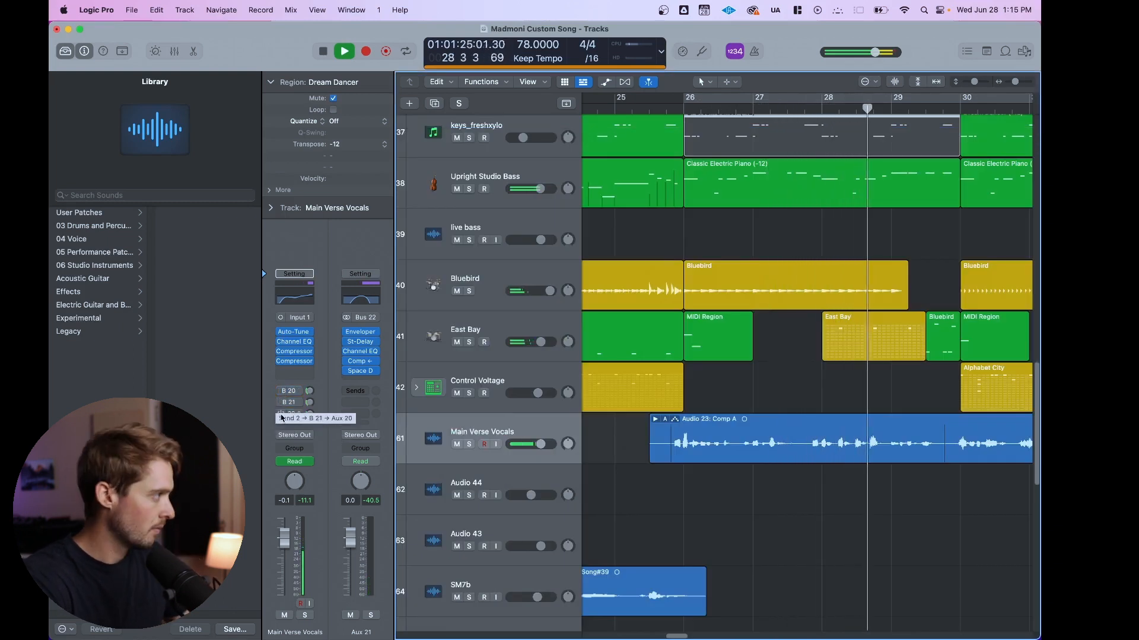
Compare the vocal with its Bus 20, 21 and 22 sends bypassed and re-enabled during playback
{"action": "mouse_move", "coordinate": [278, 414]}
{"action": "left_mouse_down"}
{"action": "mouse_move", "coordinate": [276, 390]}
{"action": "mouse_move", "coordinate": [281, 414]}
{"action": "left_mouse_up"}
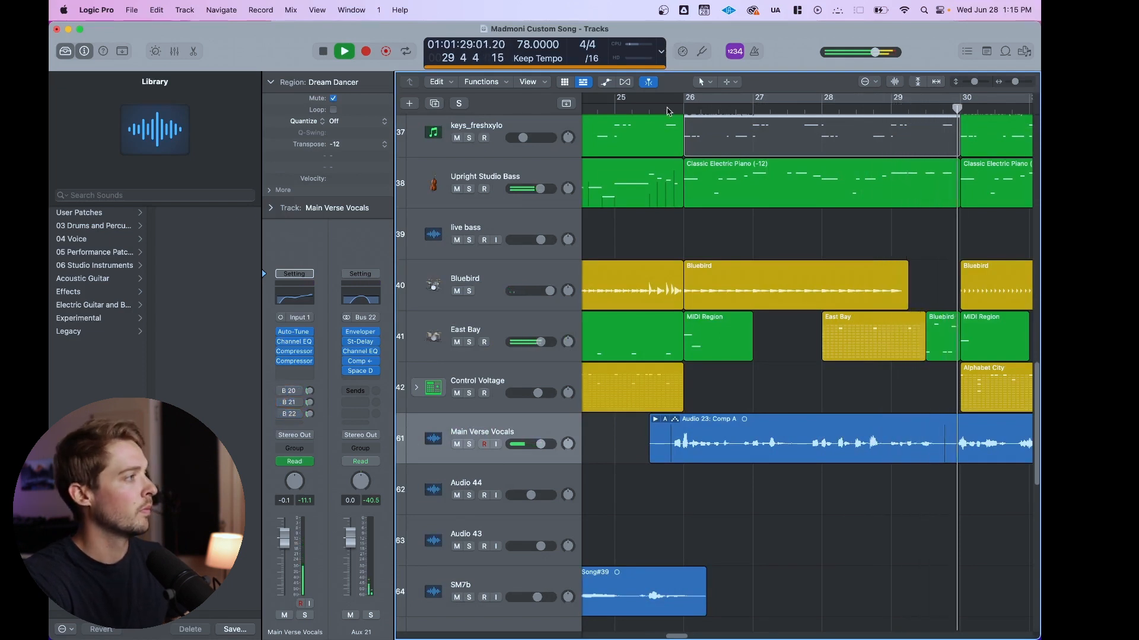
{"action": "mouse_move", "coordinate": [285, 345]}
{"action": "left_click_drag", "start_coordinate": [281, 392], "coordinate": [283, 417]}
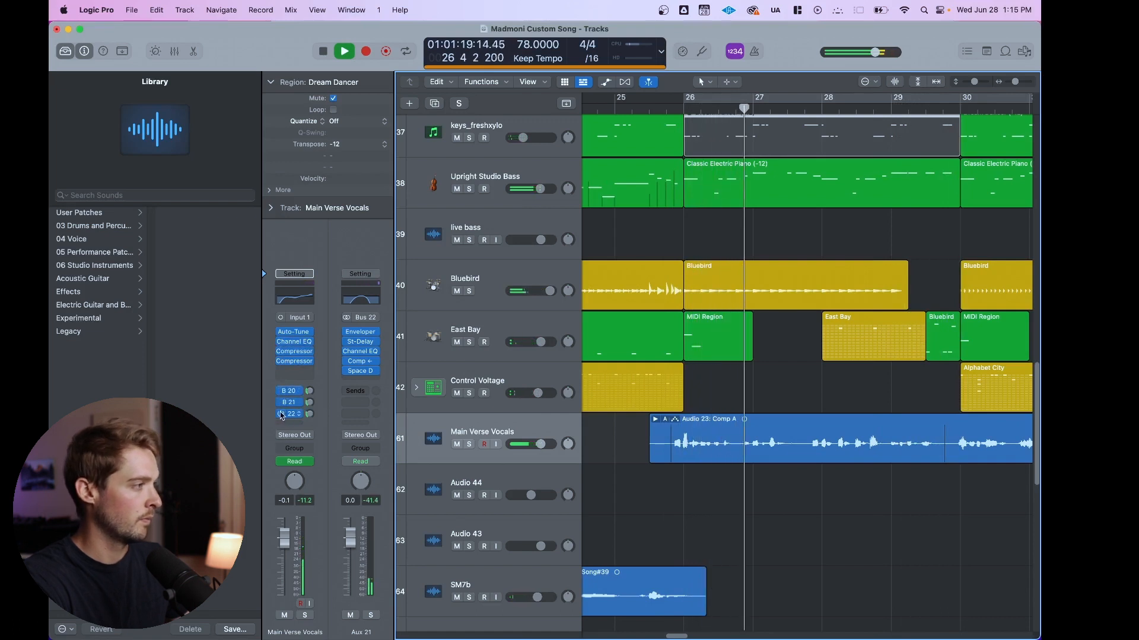